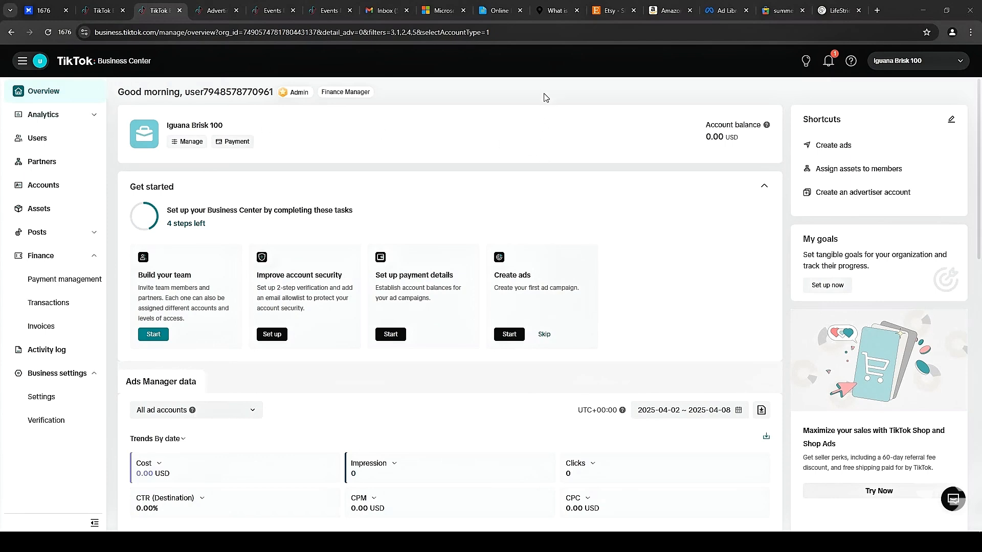
Open Payment management and look at the Add balance options for the advertiser account, then close the dialog.
left_click(43, 189)
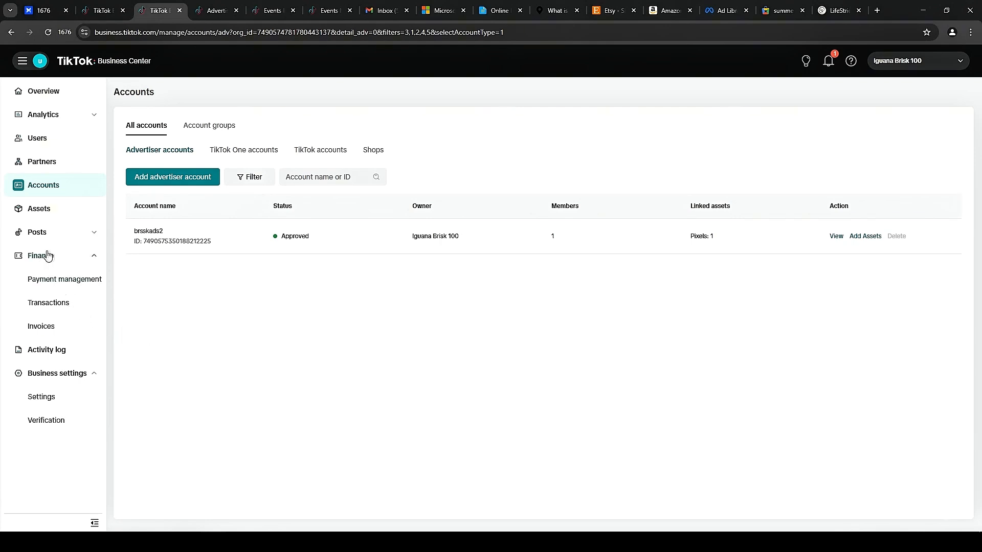
left_click(49, 281)
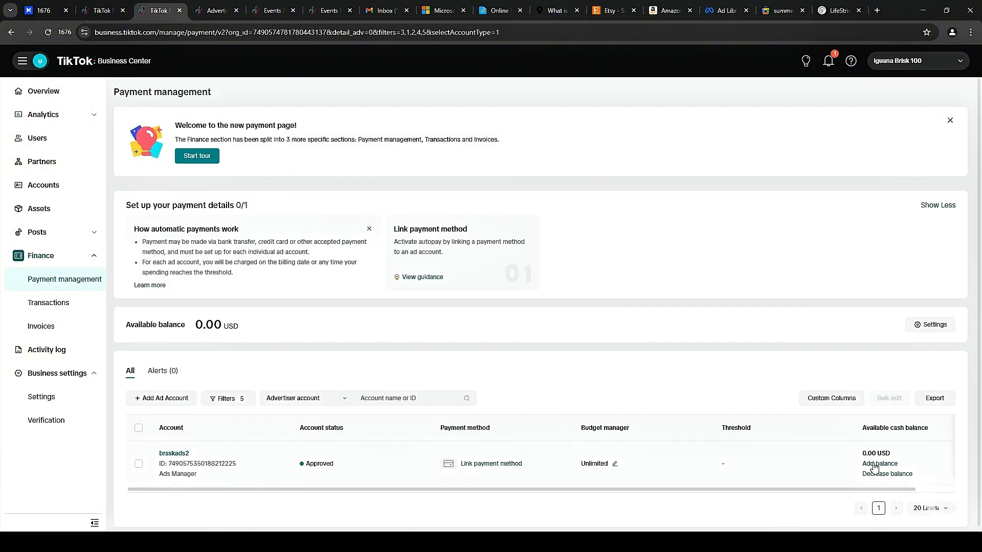
left_click(874, 465)
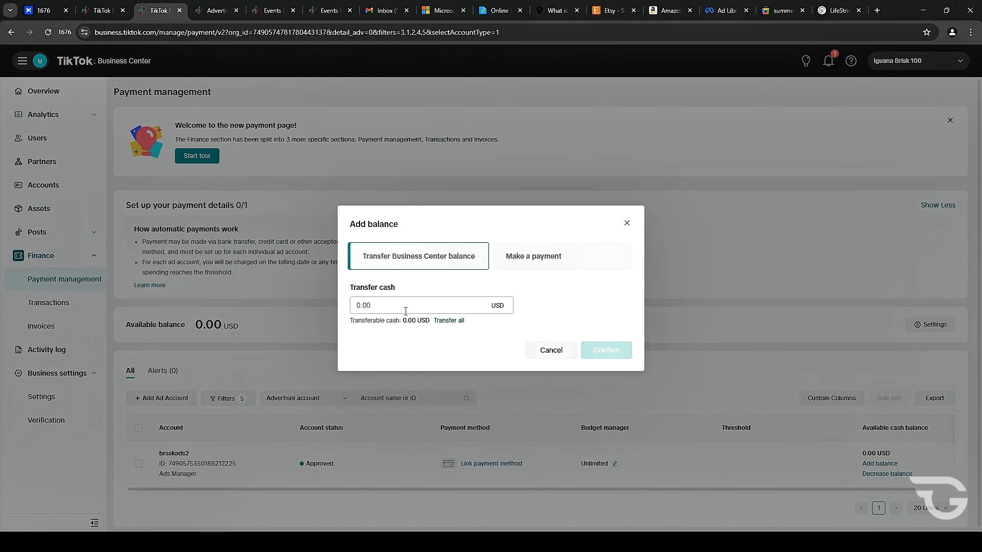
left_click(542, 263)
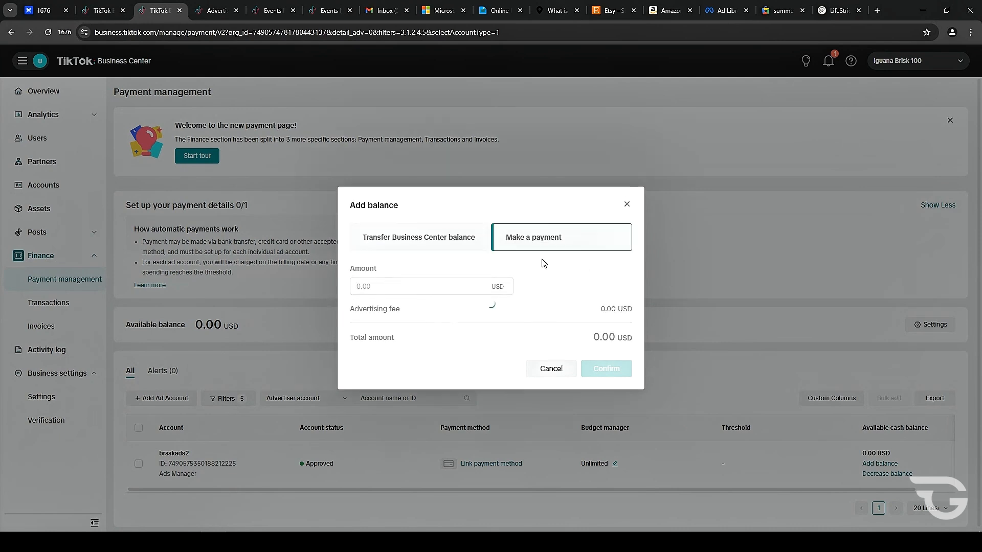
left_click(626, 204)
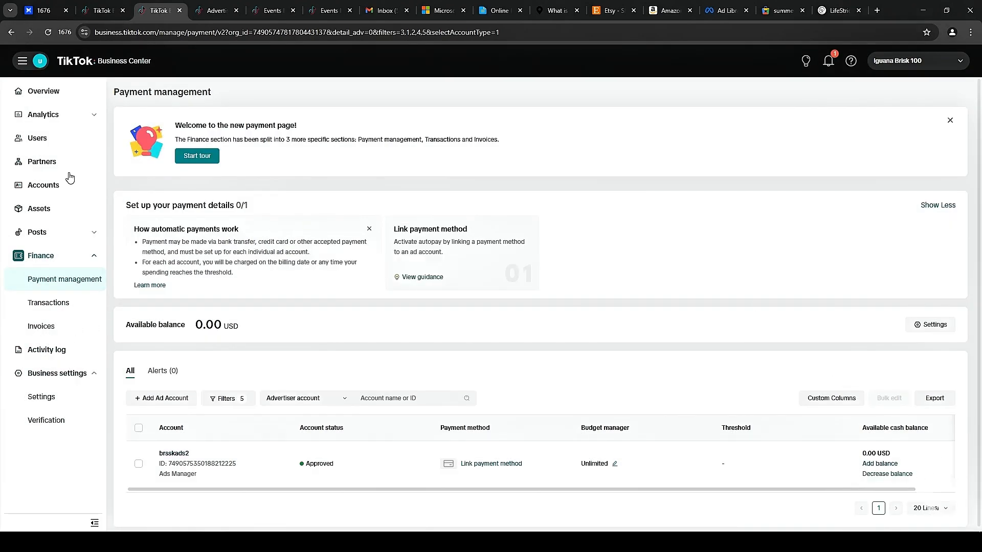
Open the advertiser account's details from Accounts and launch it in Ads Manager.
left_click(44, 189)
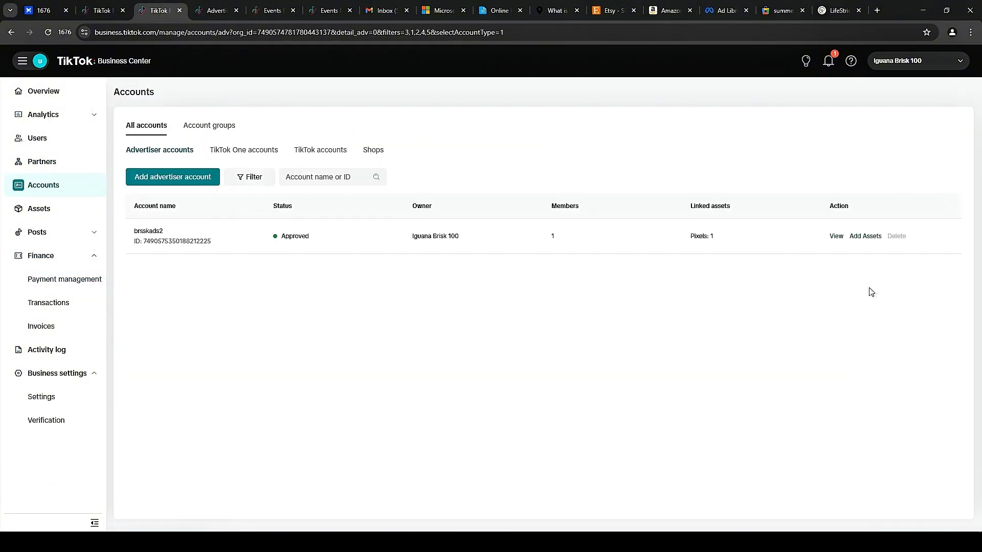
left_click(835, 238)
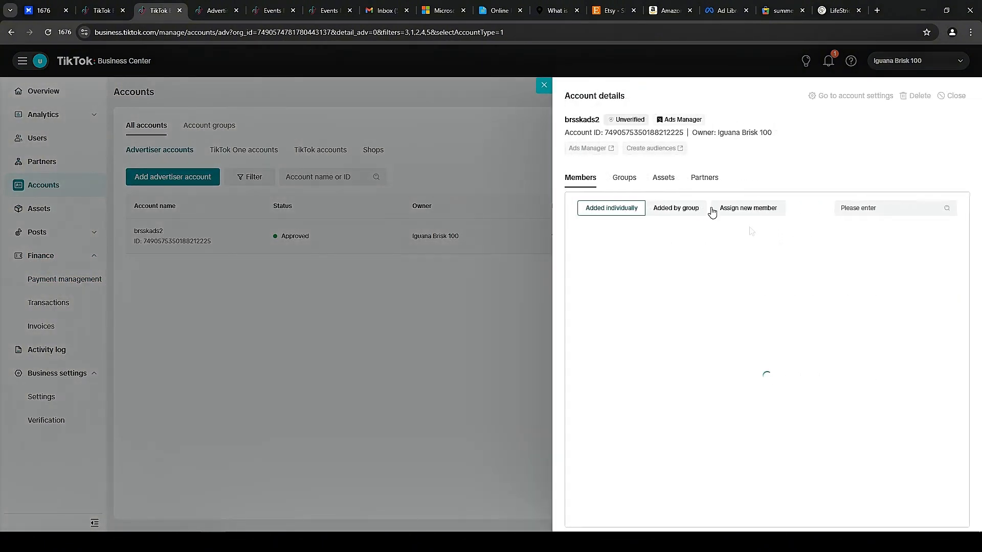
left_click(587, 149)
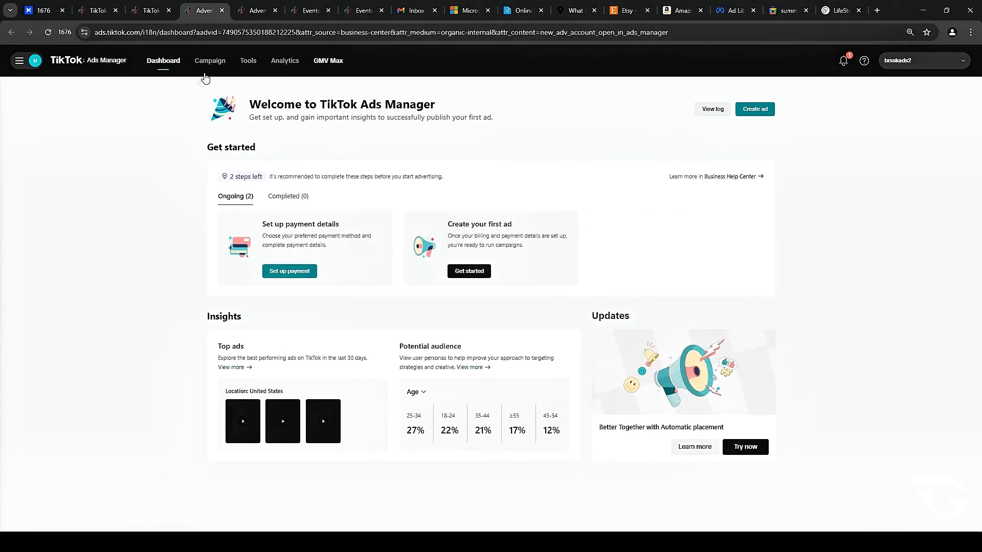
Open the Campaign list and examine the date range picker.
mouse_move(240, 71)
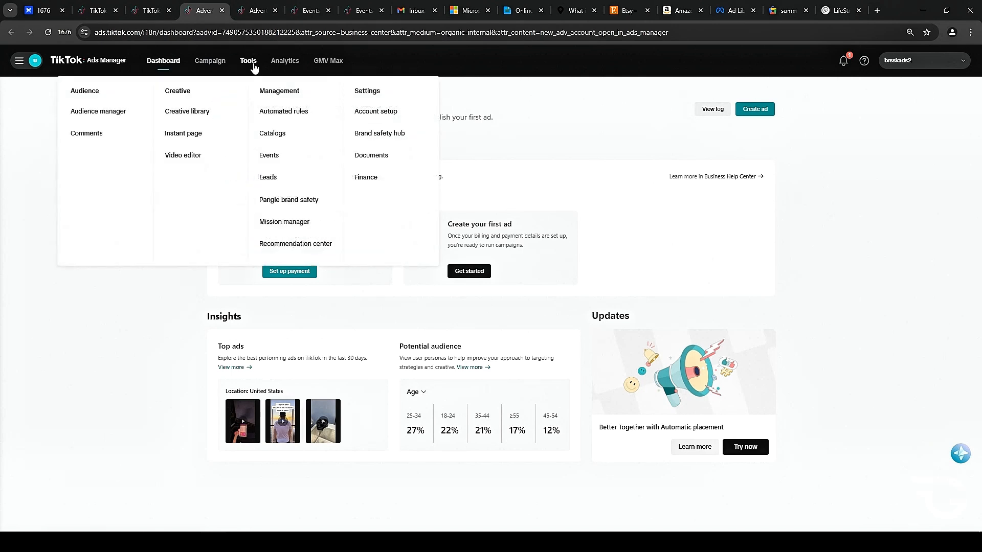
mouse_move(289, 62)
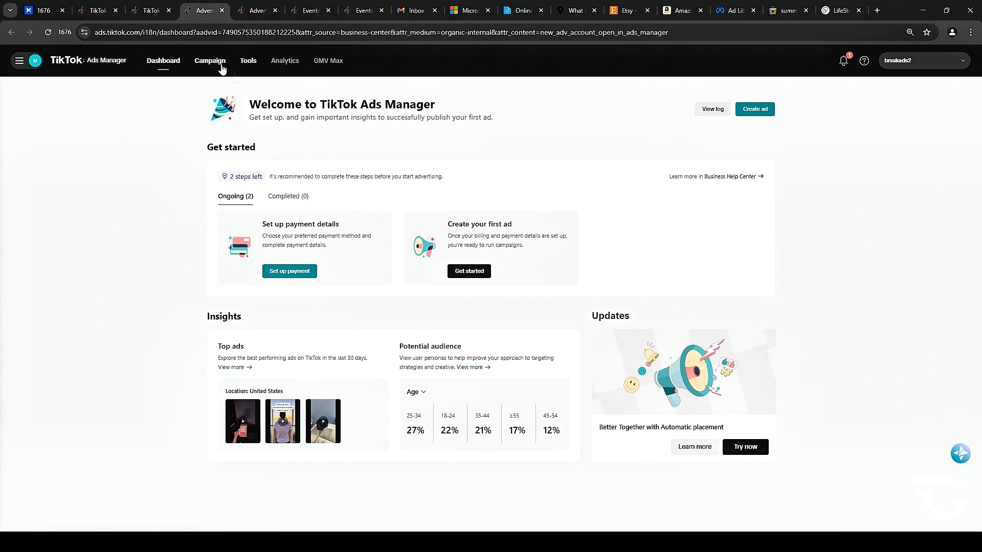
left_click(205, 69)
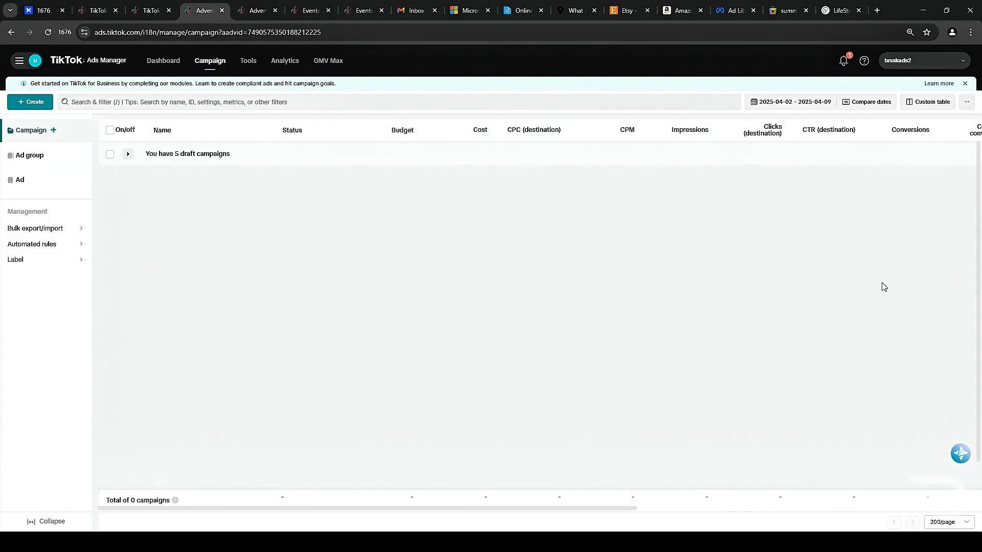
left_click(810, 111)
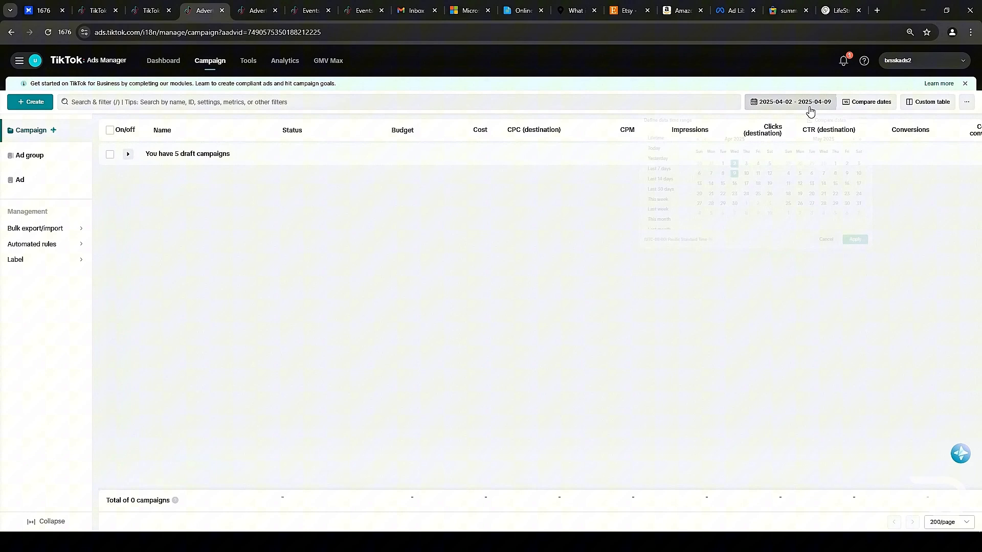
left_click(490, 299)
Start creating a campaign and switch to the full Ads Manager options.
left_click(30, 101)
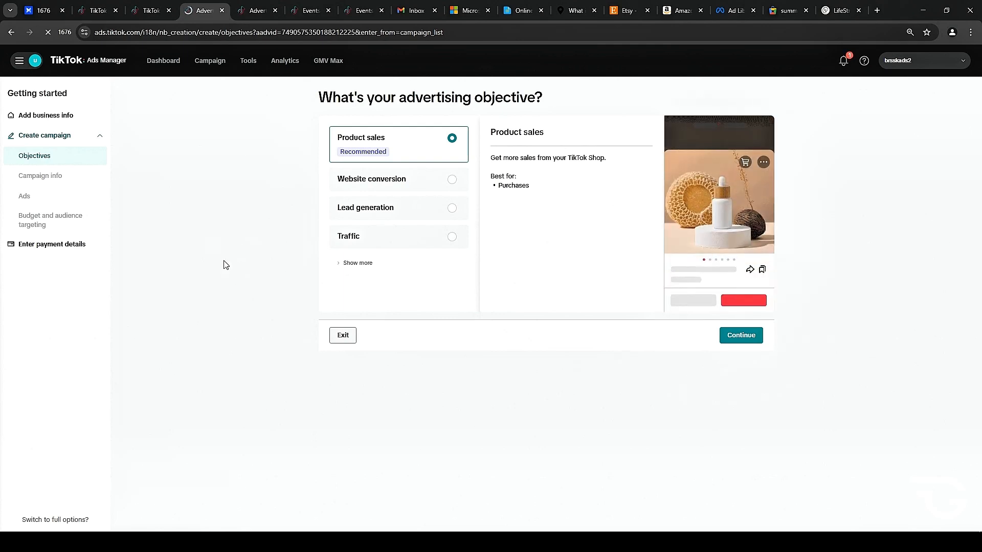
left_click(45, 520)
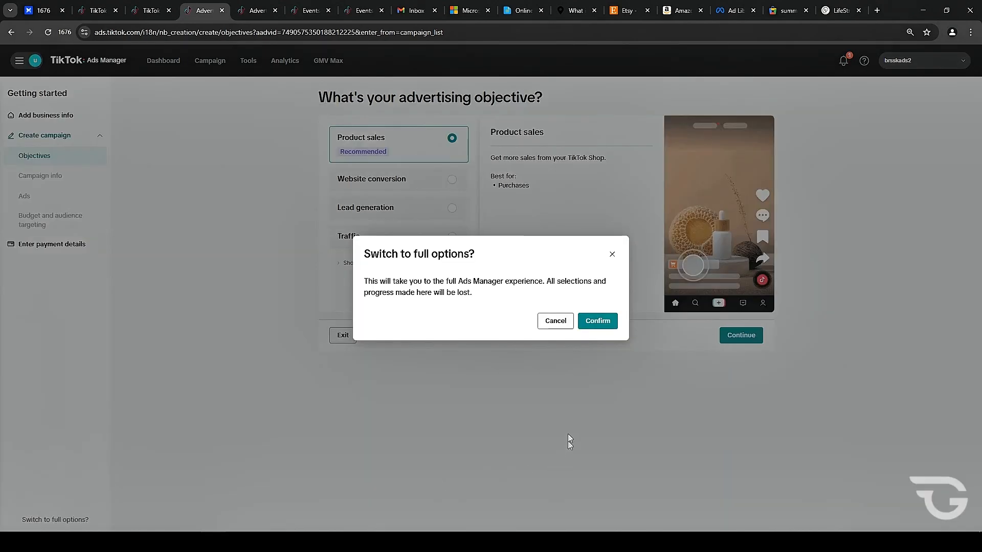
left_click(597, 327)
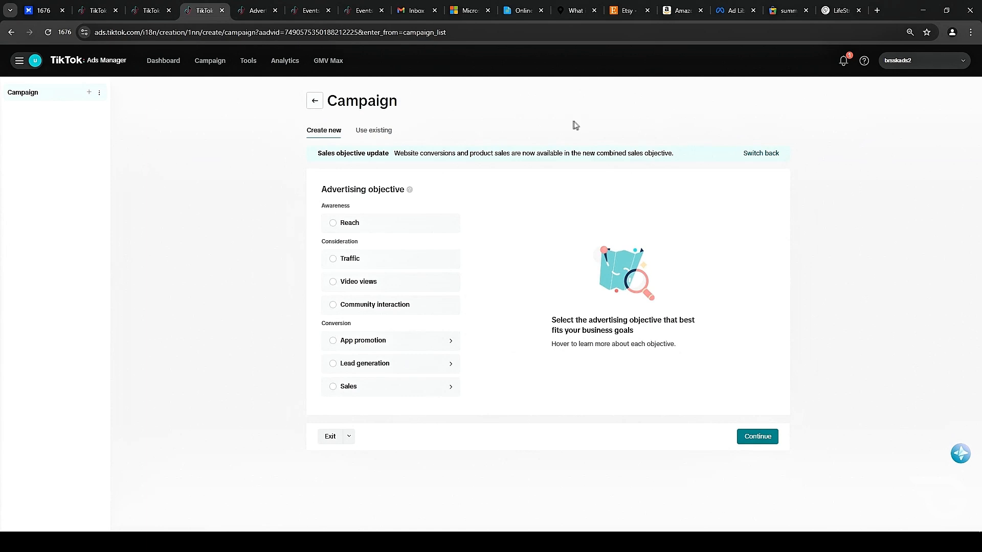
Preview each advertising objective from Reach through Sales, including the Website sales destination.
mouse_move(392, 228)
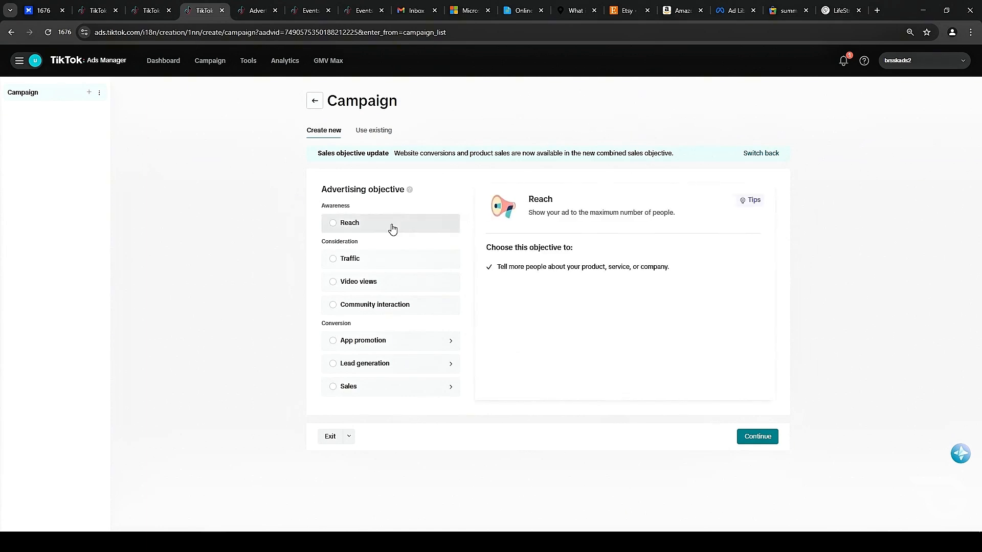
left_click(331, 224)
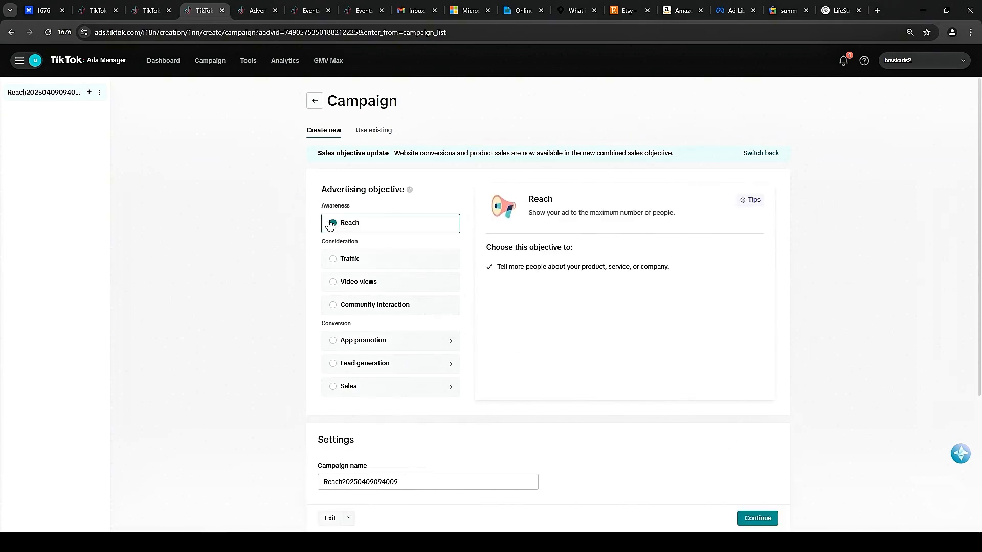
left_click(332, 259)
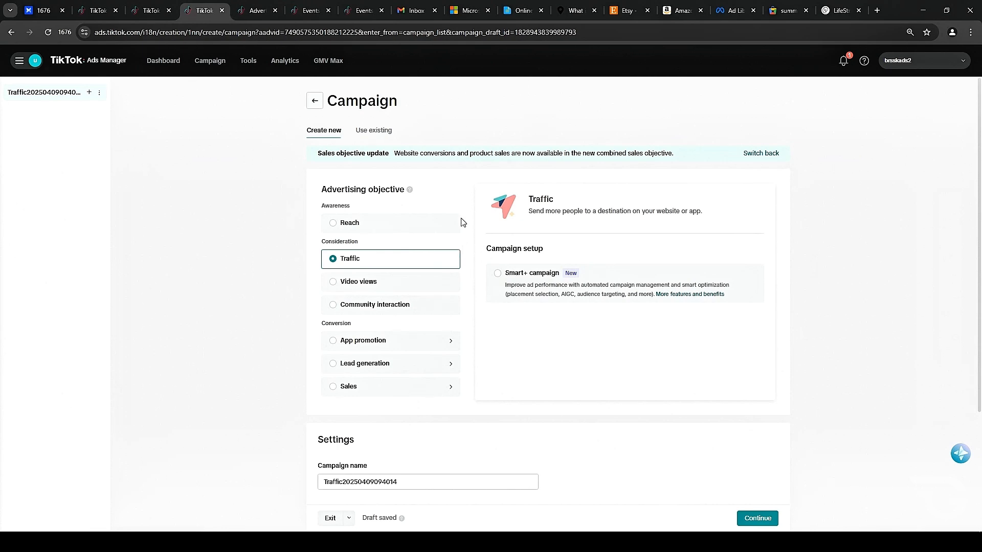
left_click(400, 289)
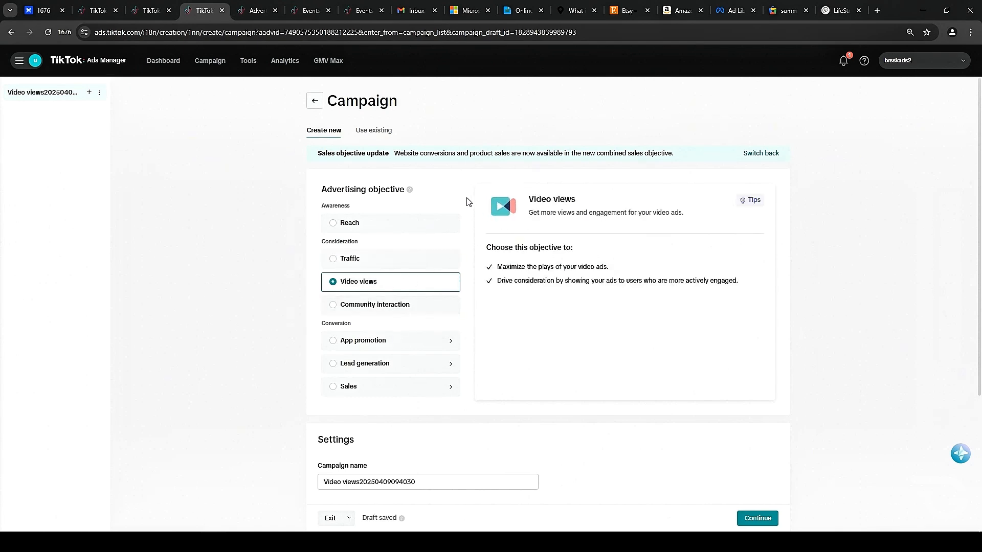
left_click(406, 310)
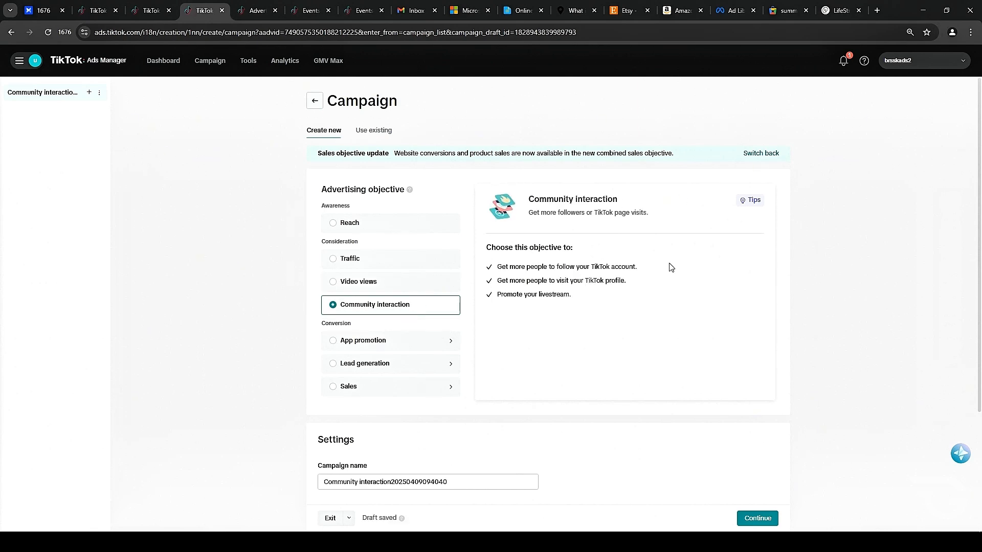
left_click(412, 365)
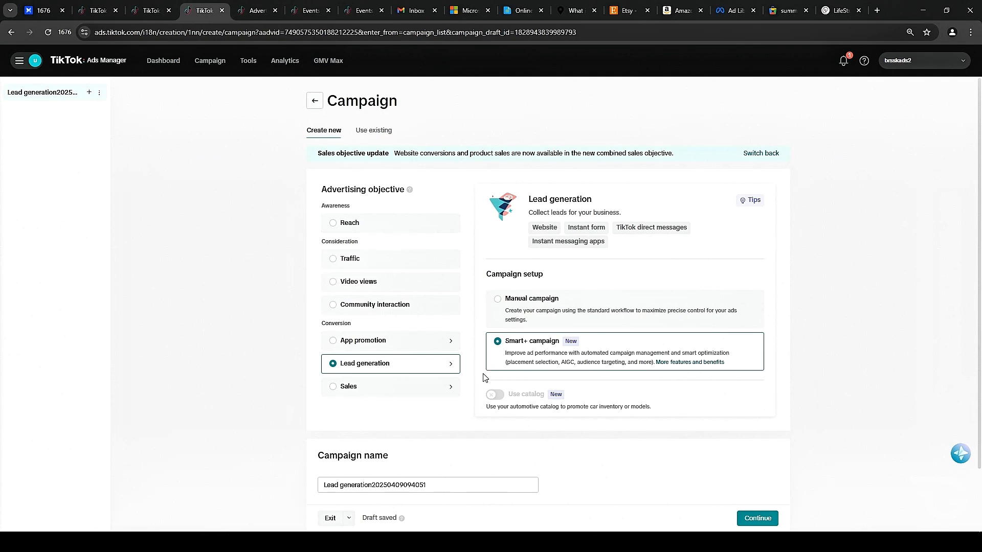
left_click(435, 388)
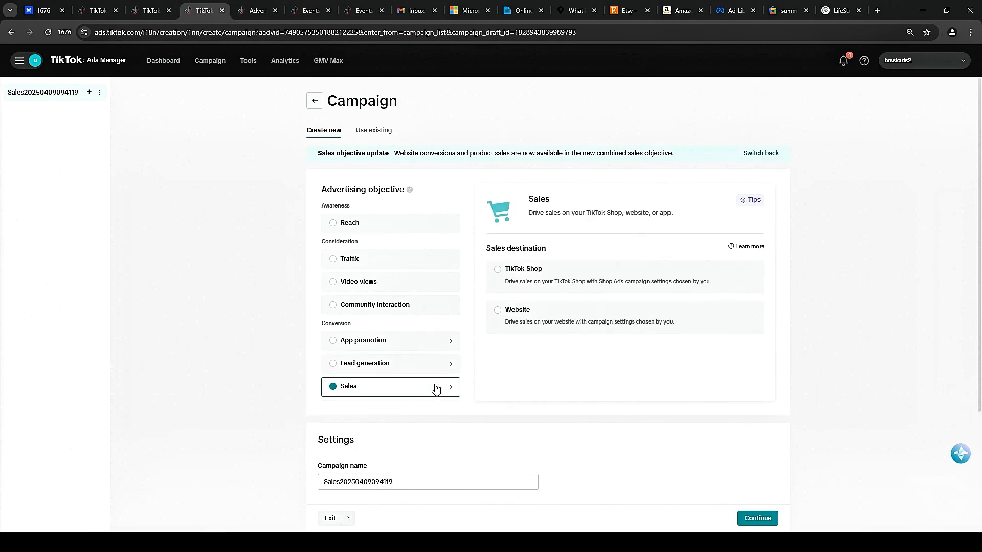
left_click(621, 320)
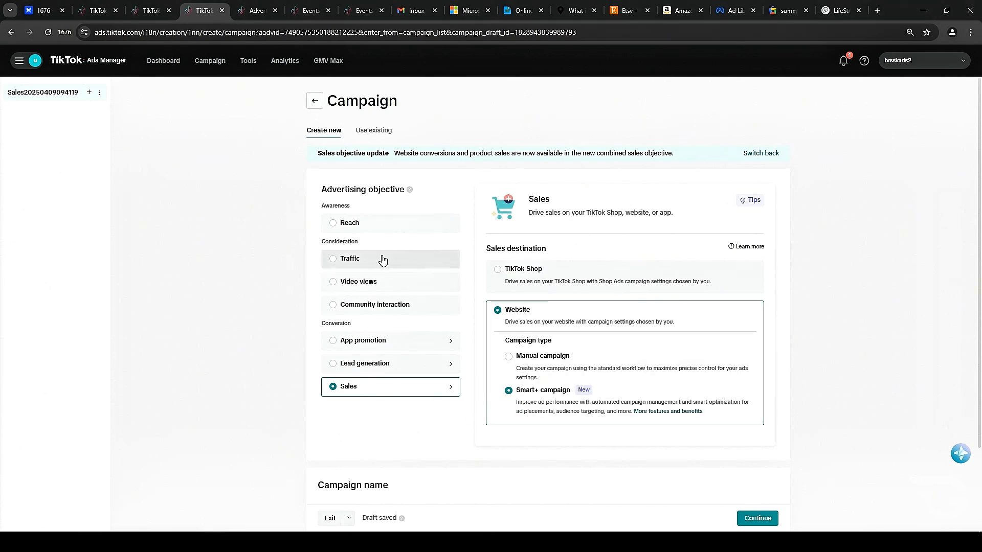
Choose the Traffic objective and continue to the ad group setup.
left_click(412, 258)
scroll(482, 368, "down", 3)
scroll(675, 396, "up", 4)
left_click(751, 519)
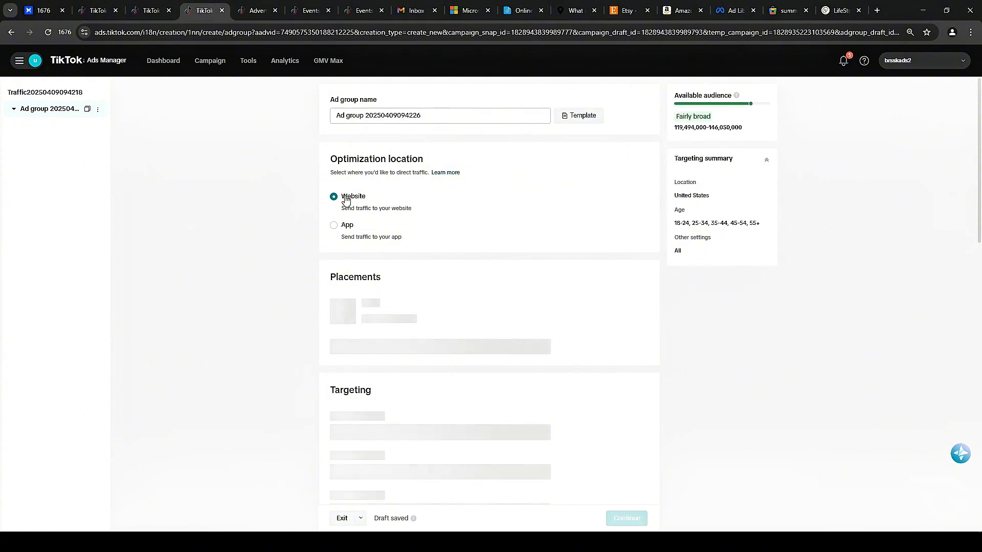
Switch to Select placement and keep only TikTok, unchecking Global App Bundle and Pangle.
scroll(528, 194, "down", 2)
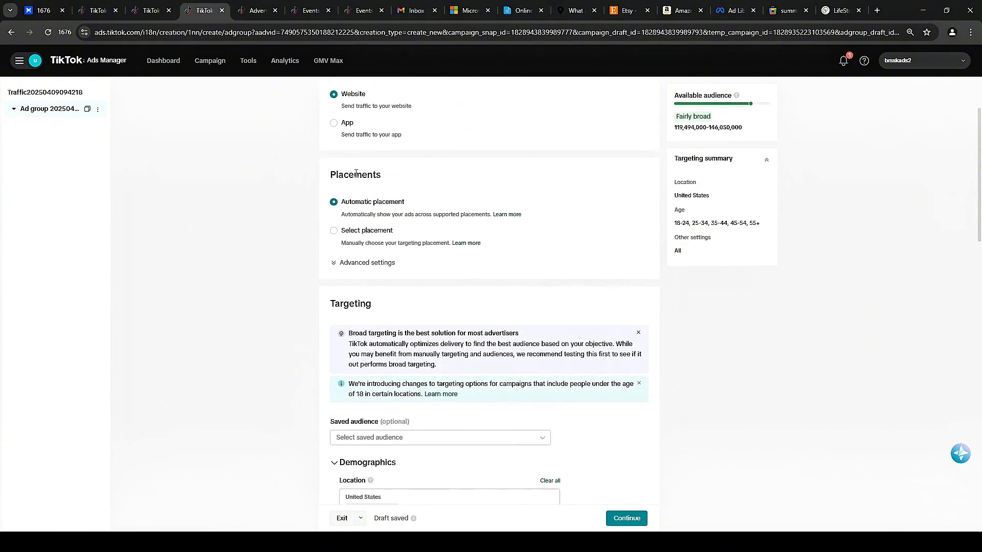
left_click(360, 231)
scroll(361, 199, "down", 2)
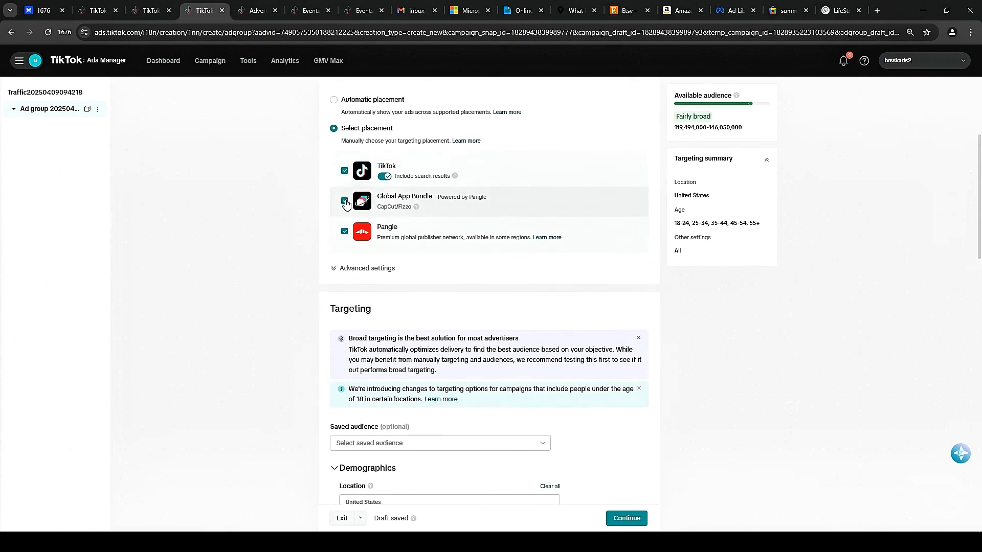
left_click(344, 201)
left_click(344, 231)
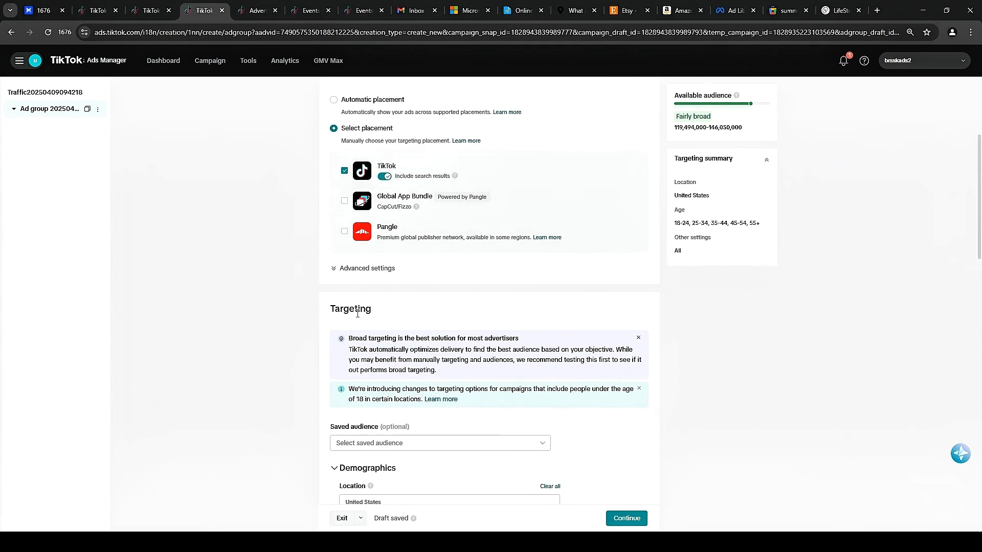
Expand the advanced placement settings and toggle the Allow video download option.
left_click(372, 268)
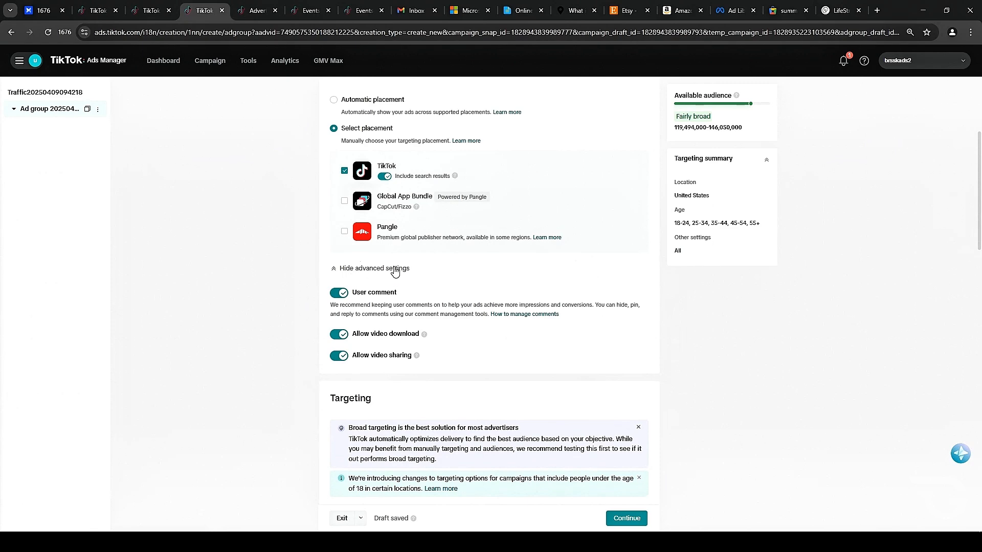
scroll(511, 285, "down", 2)
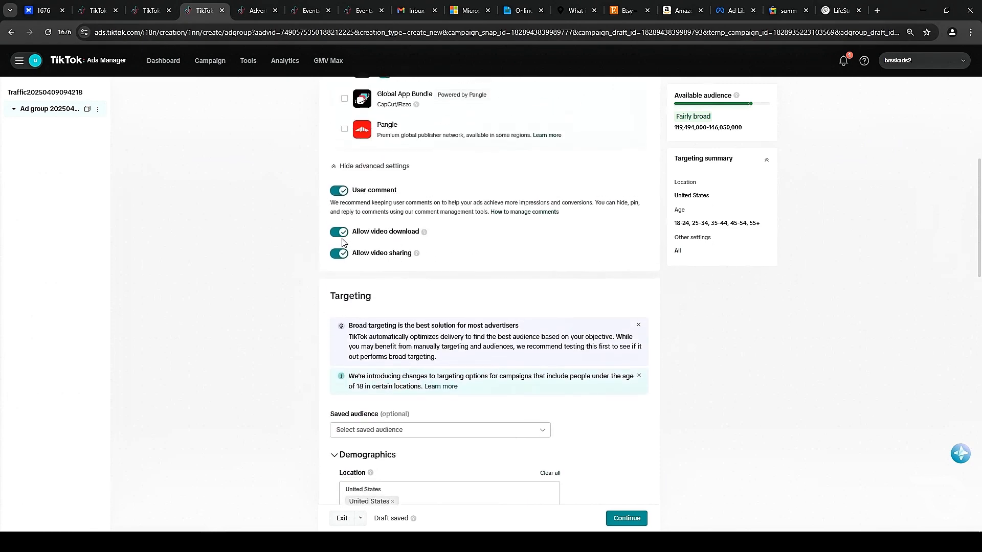
left_click(342, 235)
Add Canada to the targeted locations alongside United States.
scroll(593, 225, "down", 1)
scroll(593, 226, "down", 3)
scroll(586, 226, "down", 1)
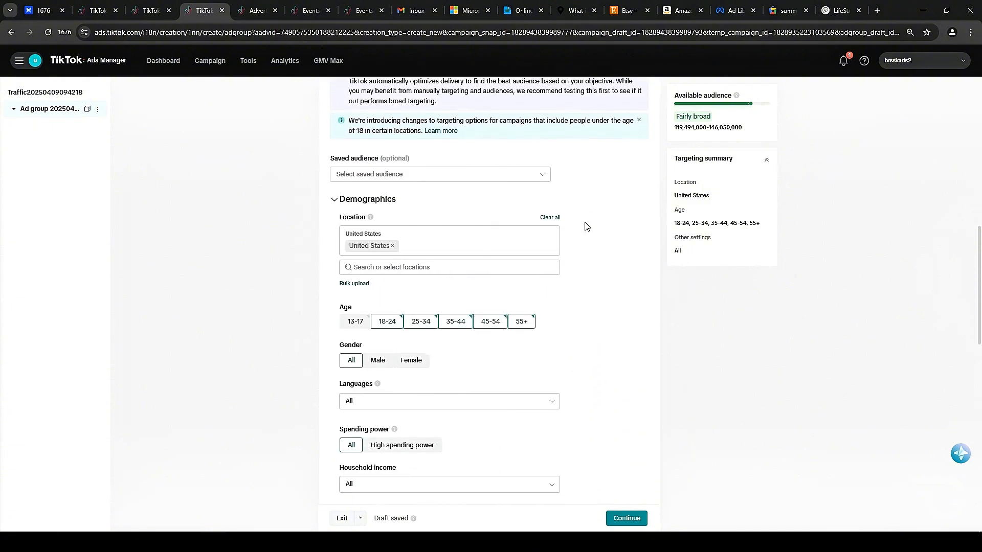
scroll(586, 225, "down", 1)
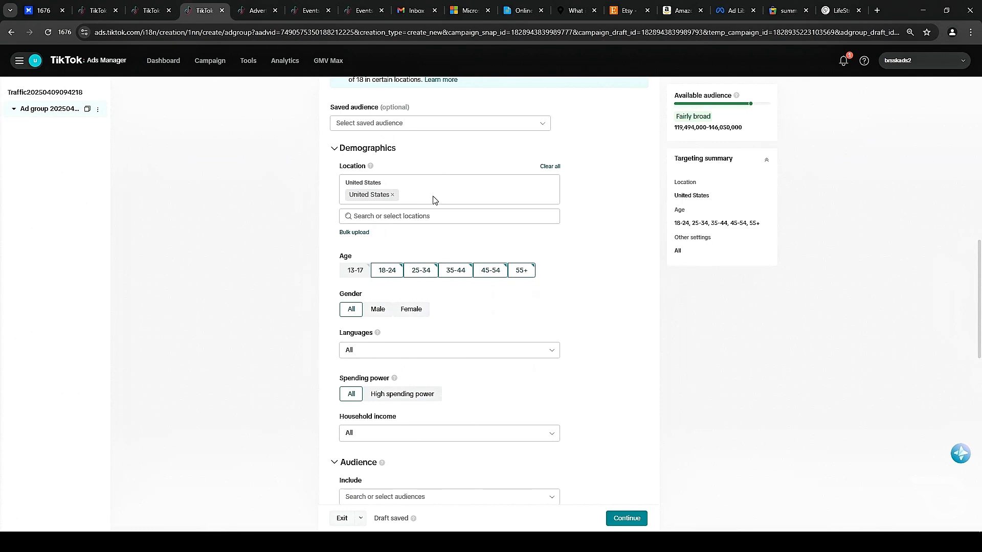
left_click(417, 216)
left_click(394, 248)
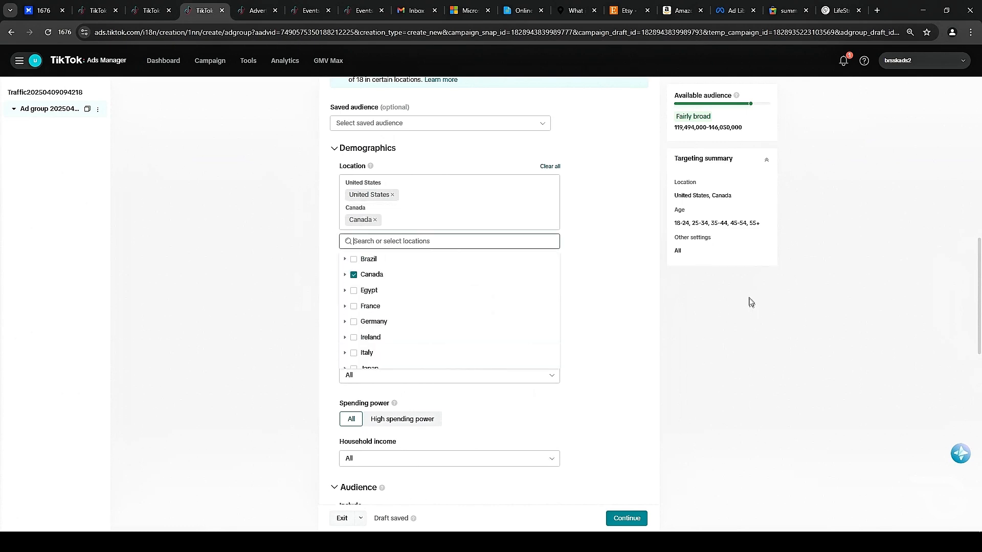
left_click(710, 309)
Remove the 18-24 age group from the audience targeting.
scroll(701, 279, "down", 2)
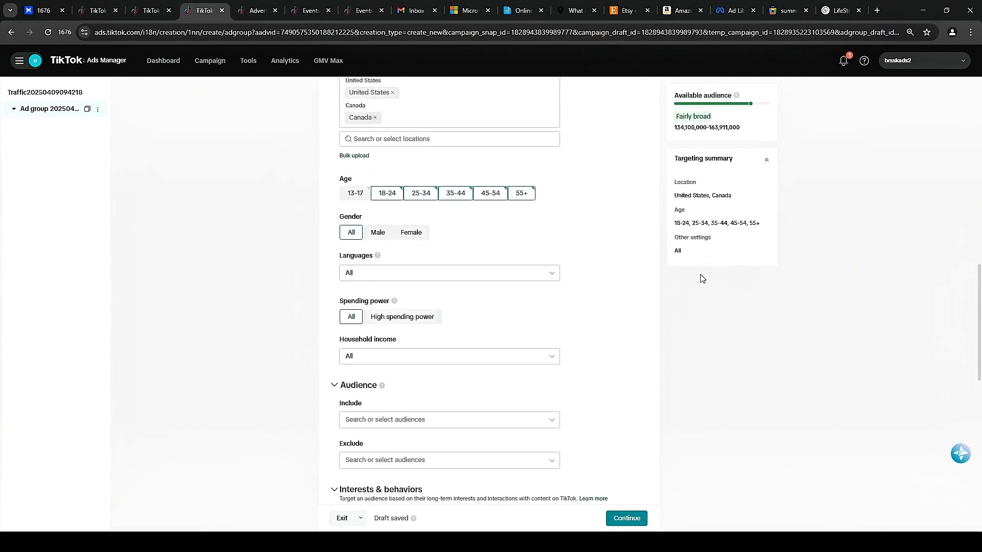
double_click(345, 179)
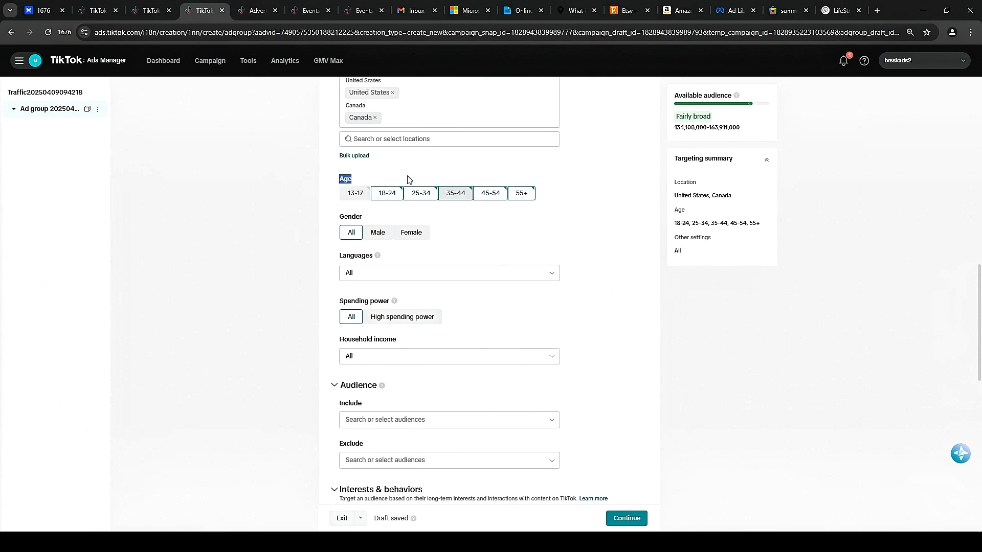
left_click(408, 179)
scroll(547, 215, "up", 2)
left_click(390, 299)
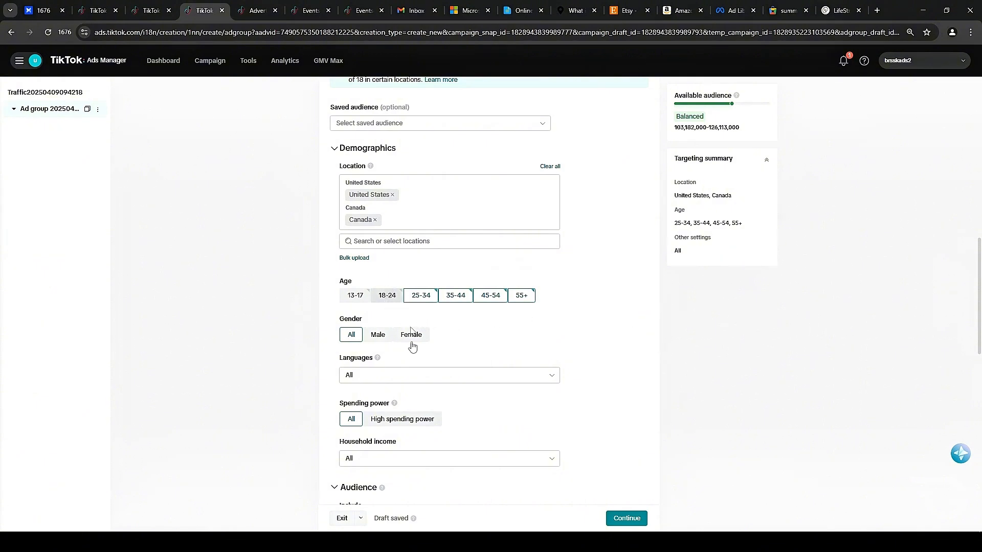
Add the 18-24 age group back to the audience targeting.
left_click(387, 295)
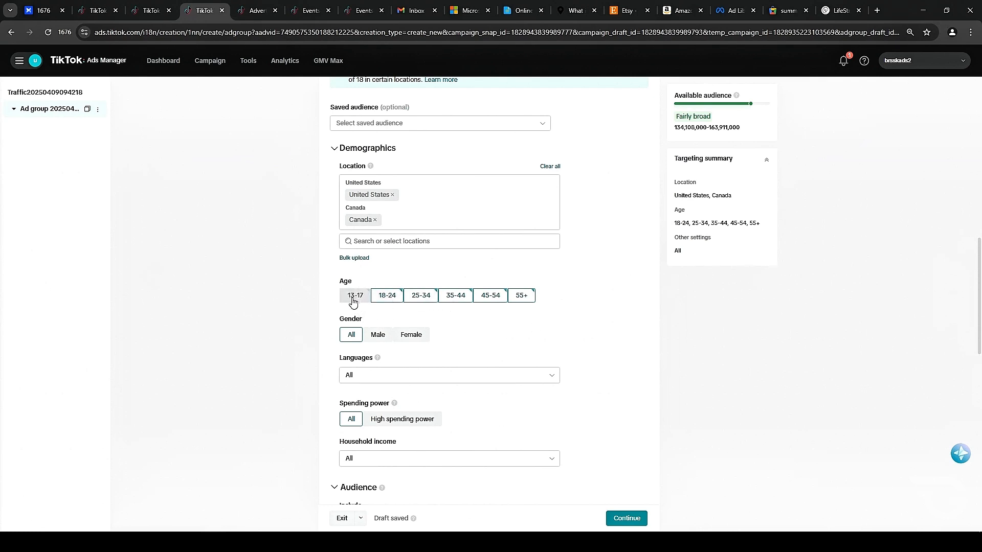
Examine the available include audiences and the interest categories under Interests & behaviors.
scroll(353, 302, "down", 3)
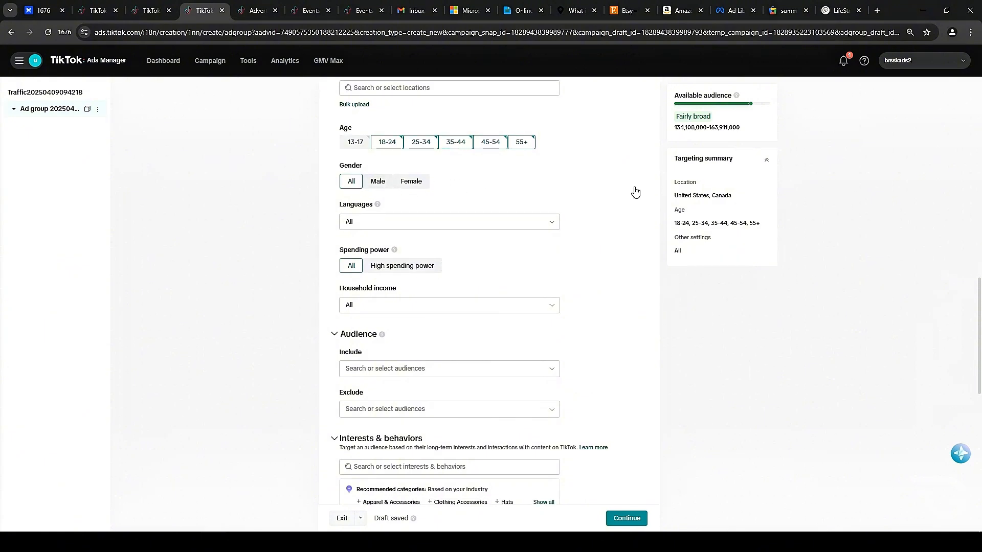
scroll(503, 249, "down", 1)
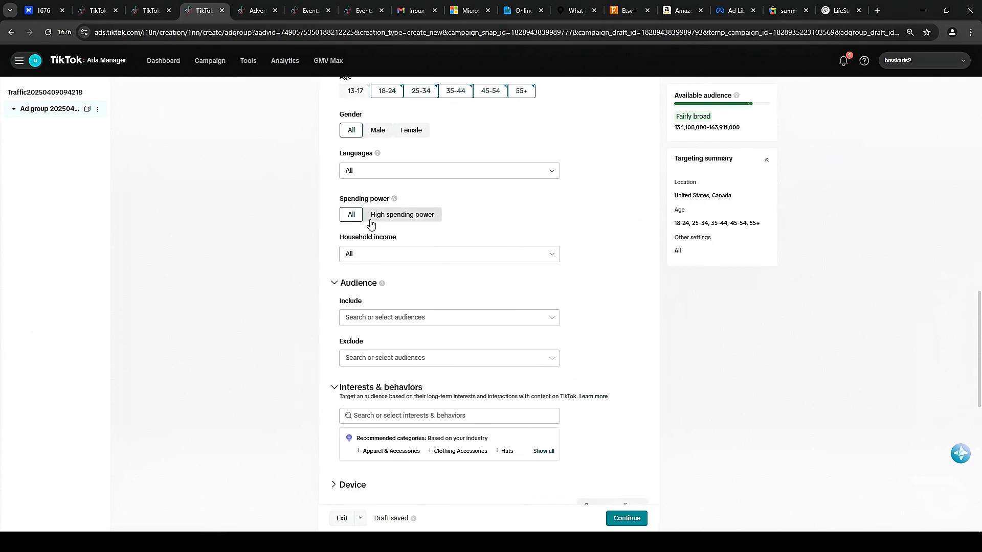
scroll(300, 319, "down", 1)
scroll(301, 319, "down", 1)
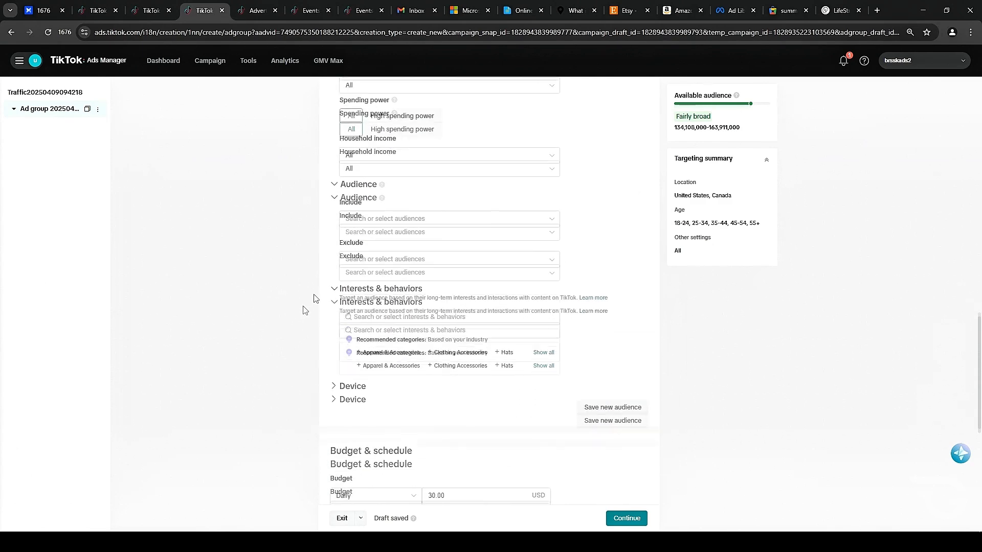
left_click(401, 215)
left_click(505, 197)
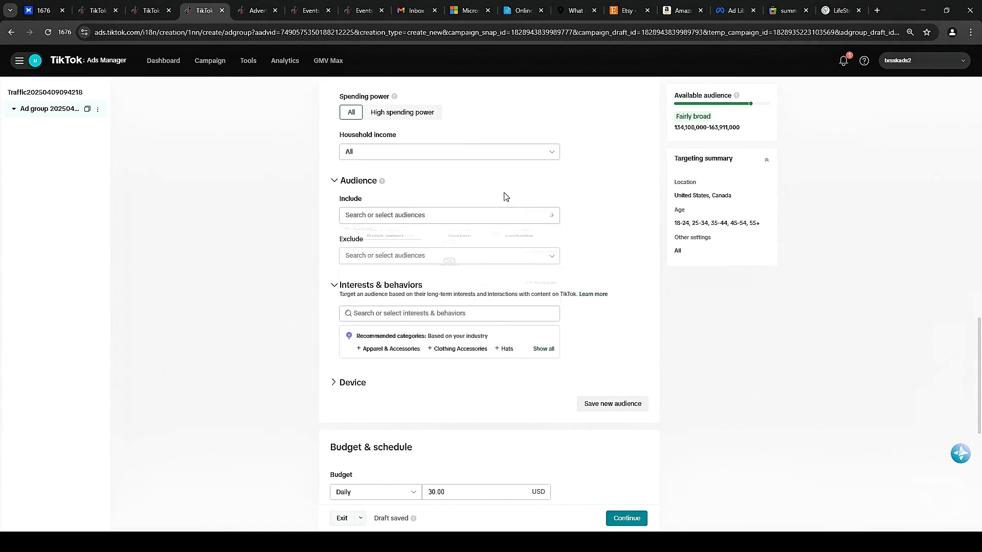
left_click(368, 214)
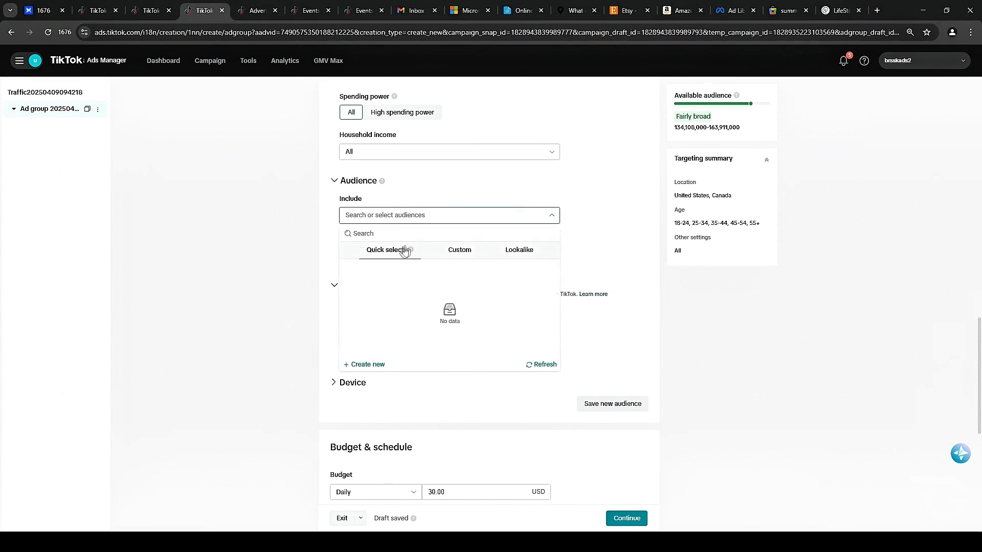
left_click(684, 222)
scroll(484, 255, "down", 1)
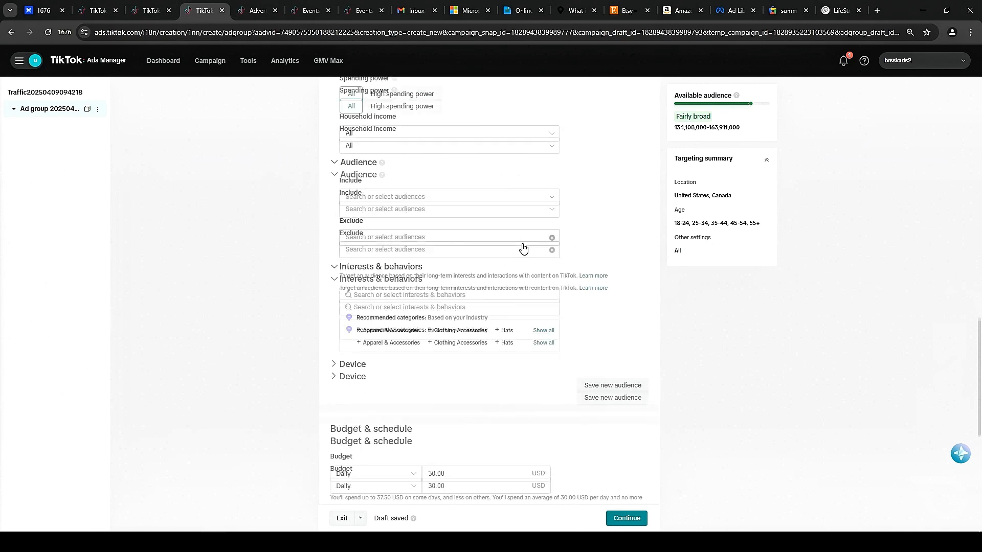
left_click(385, 263)
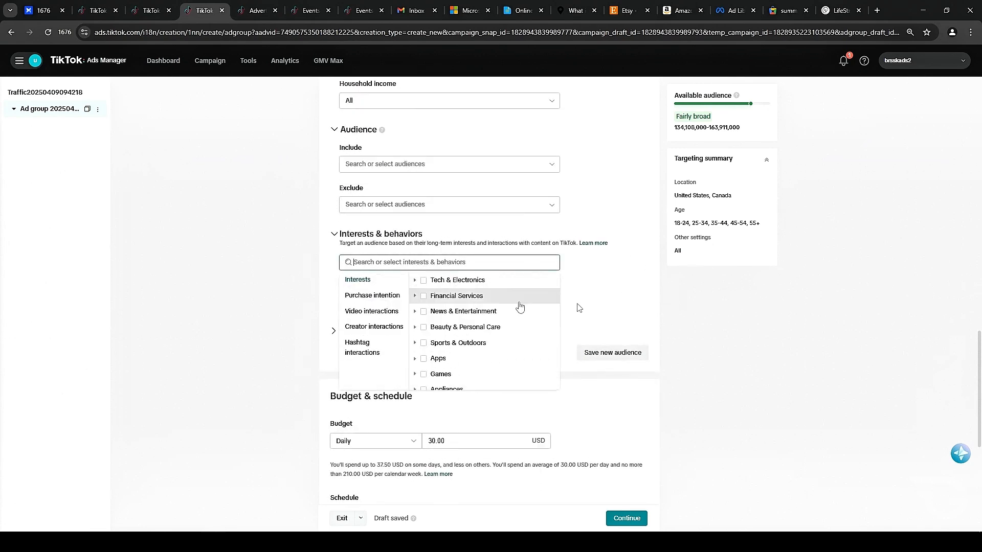
scroll(495, 298, "down", 3)
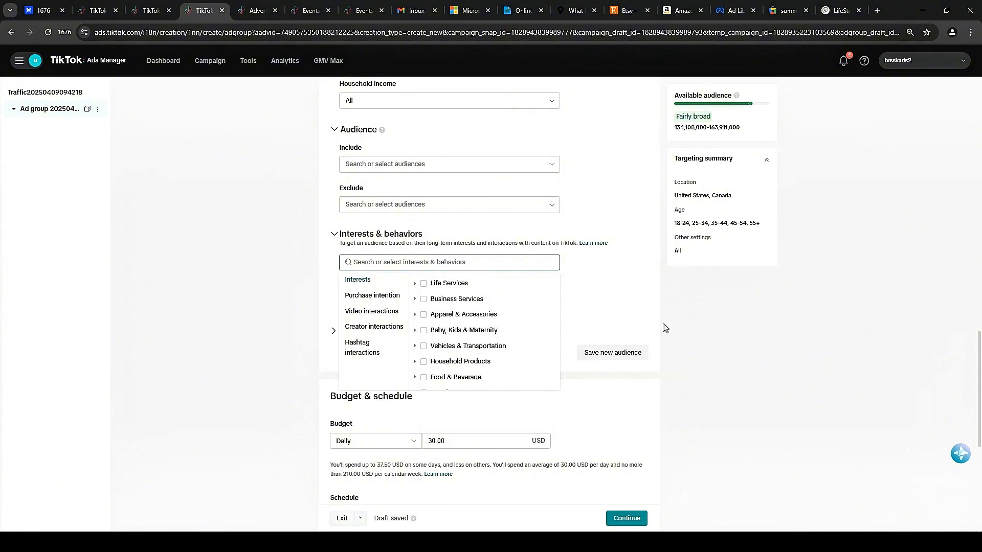
left_click(643, 301)
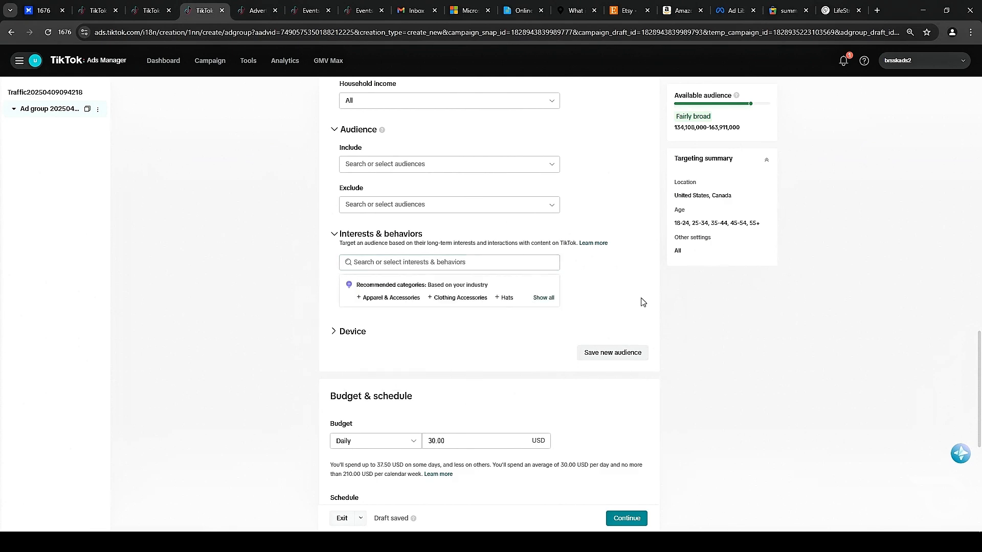
Expand the Device settings and set the operating system targeting to Android.
scroll(643, 301, "down", 4)
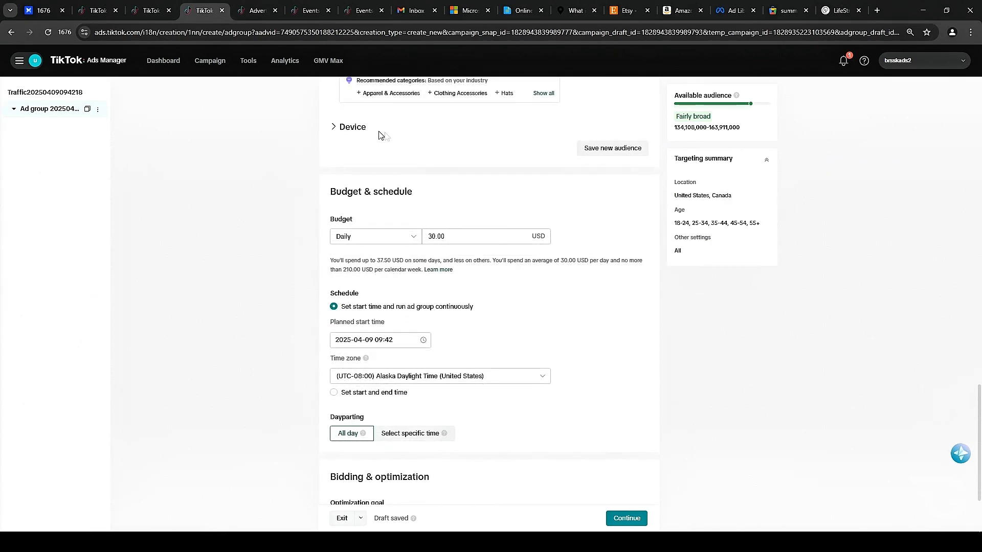
left_click(334, 127)
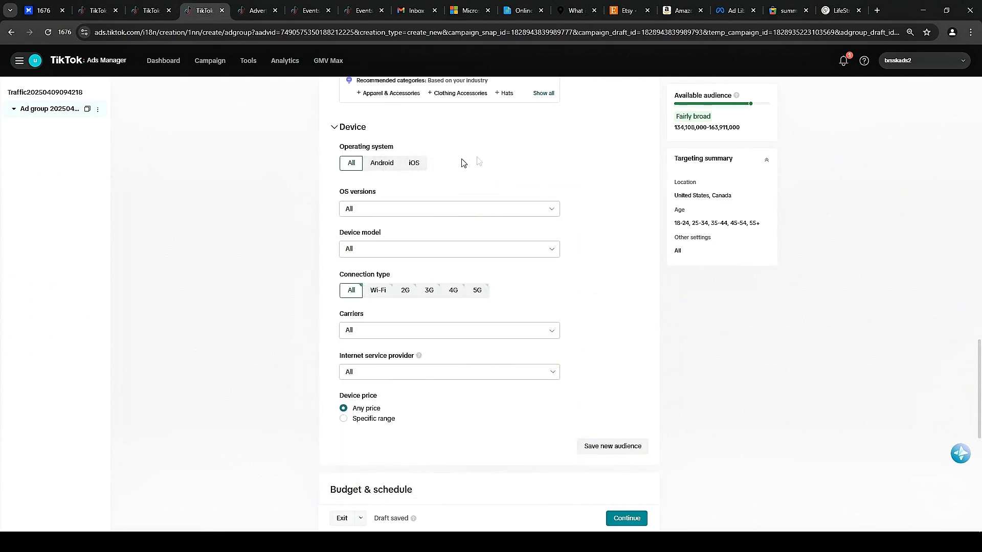
left_click(415, 169)
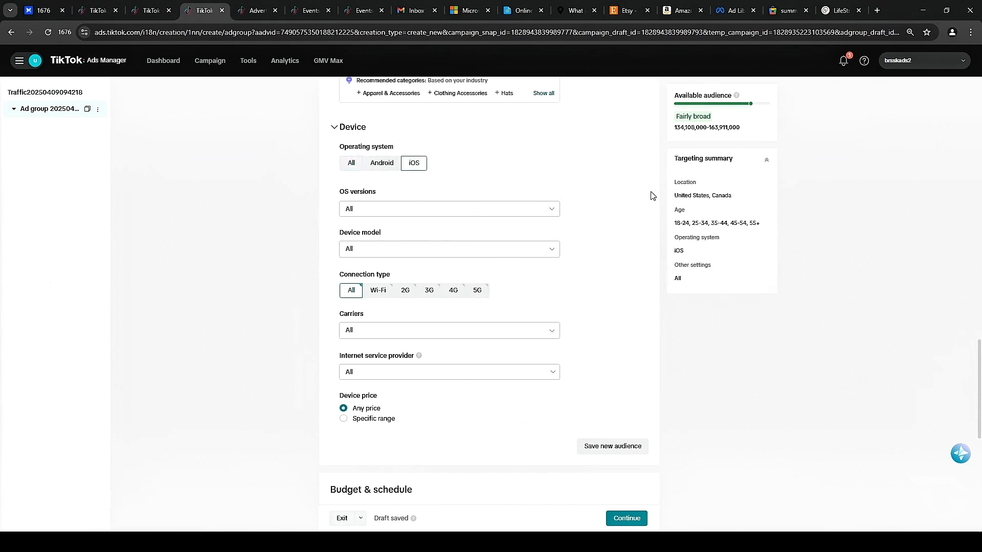
left_click(388, 165)
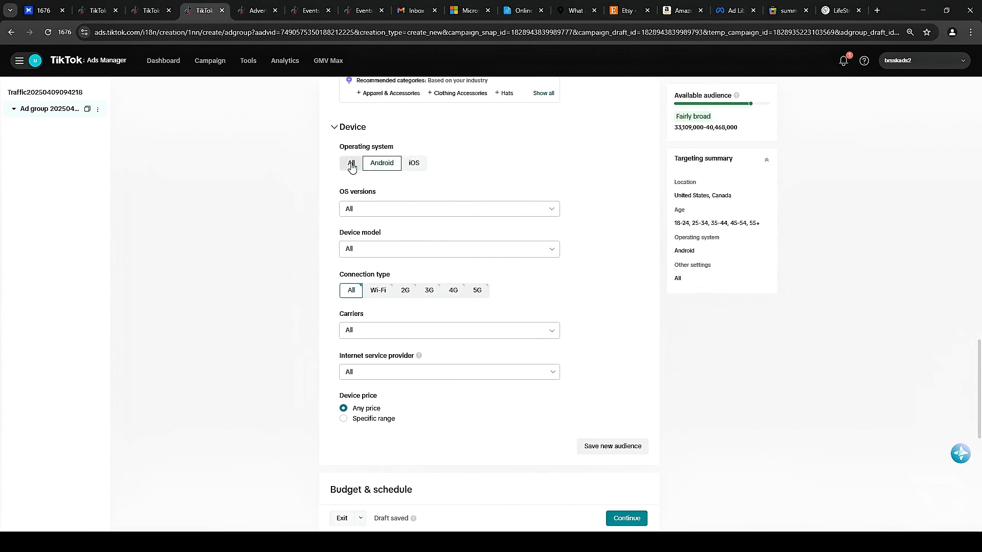
Examine the ad group's daily budget setting.
scroll(563, 225, "down", 5)
scroll(525, 222, "down", 3)
scroll(513, 214, "up", 2)
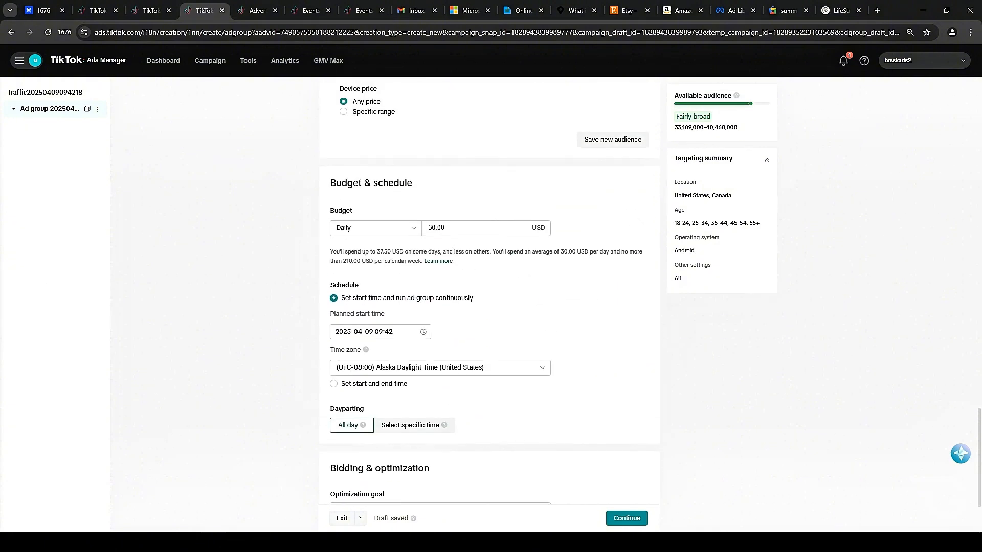
left_click_drag(451, 230, 387, 232)
left_click(464, 195)
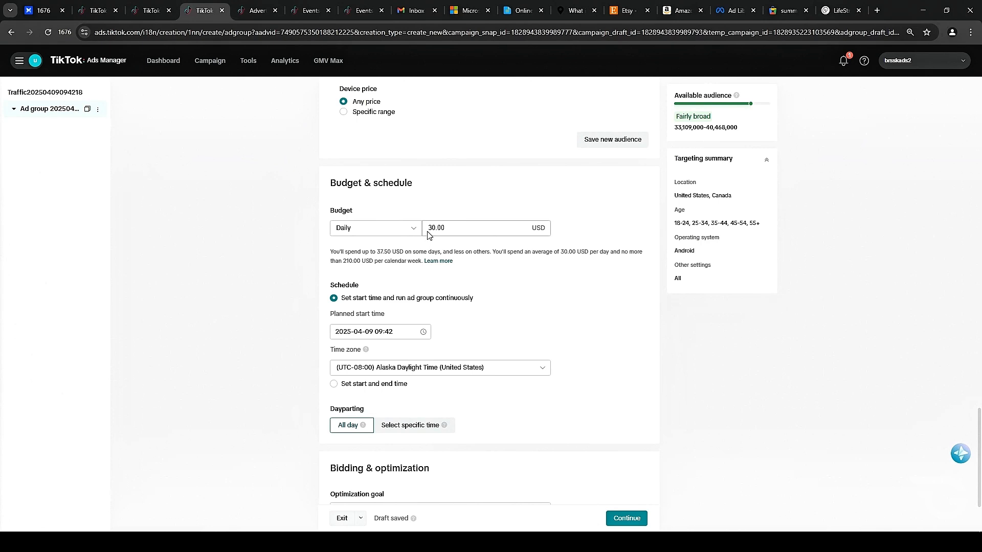
double_click(490, 226)
left_click(476, 213)
scroll(472, 215, "down", 2)
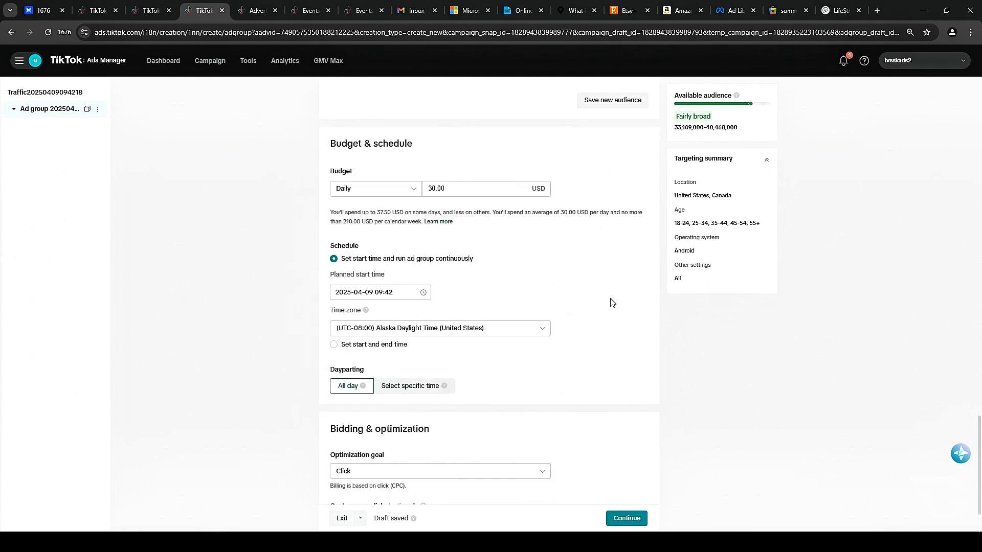
Set the planned start time to 07:42 on 2025-04-09.
left_click(392, 228)
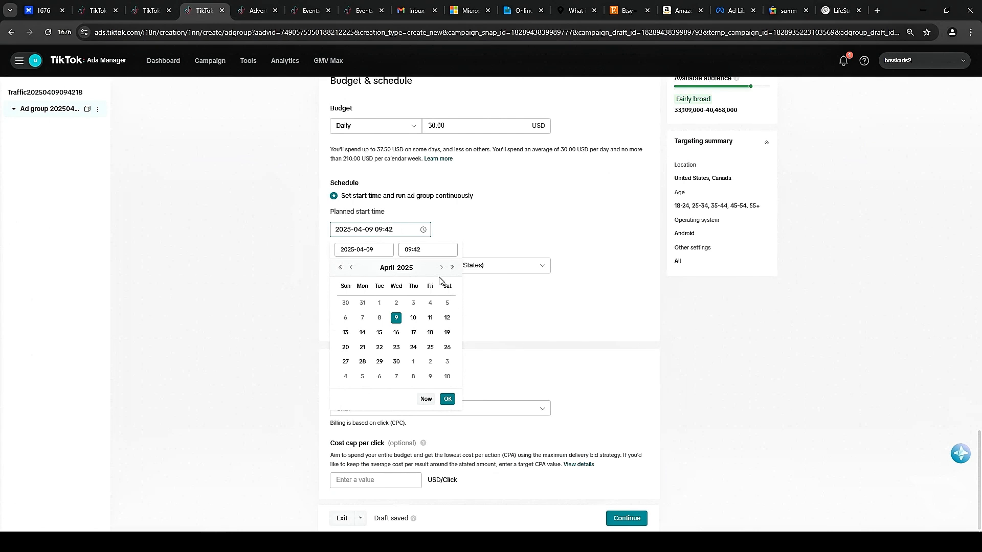
left_click(429, 249)
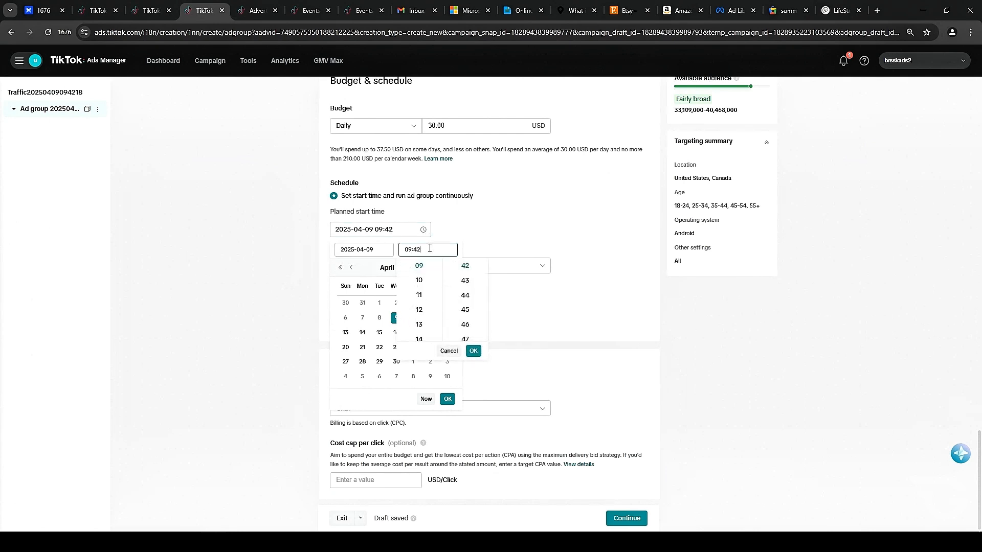
scroll(431, 319, "up", 2)
left_click(434, 289)
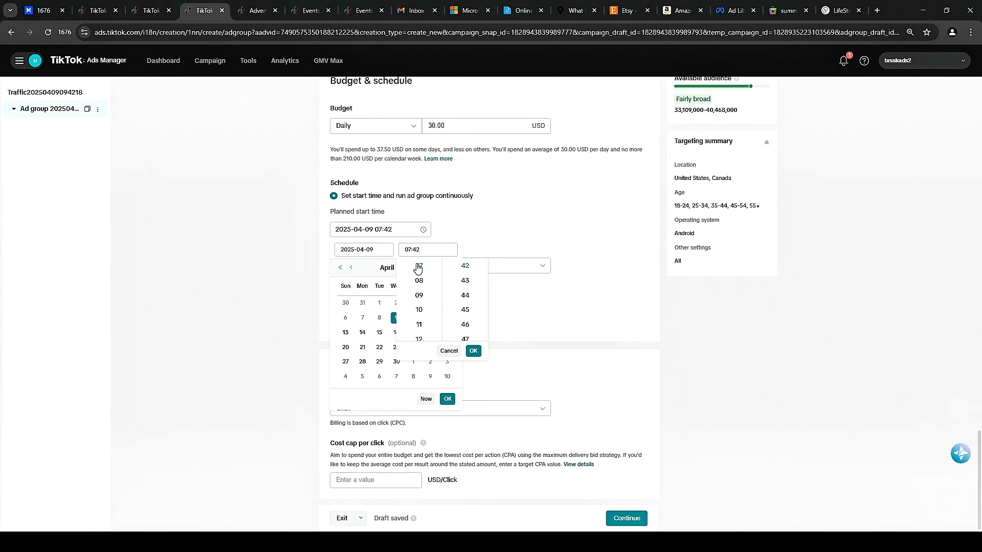
left_click(473, 351)
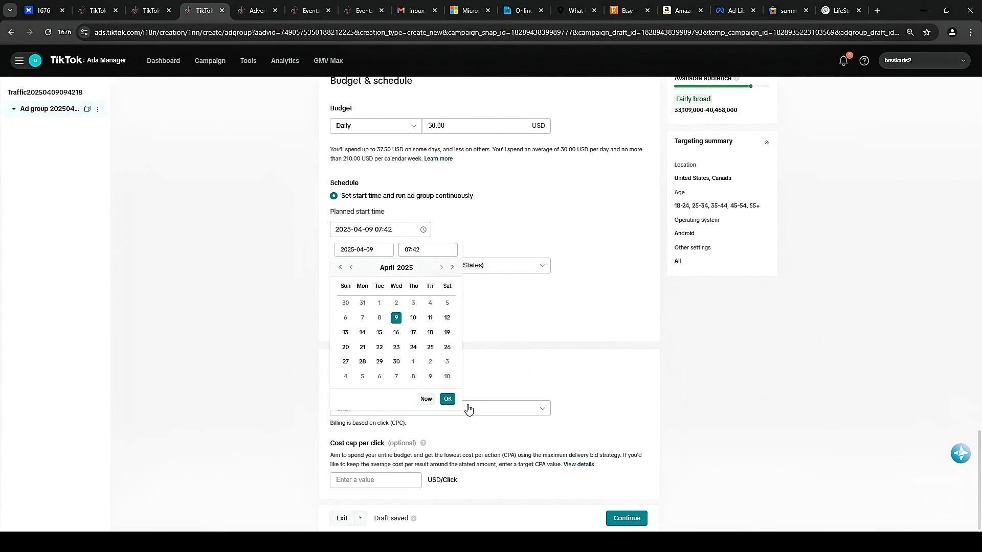
left_click(447, 399)
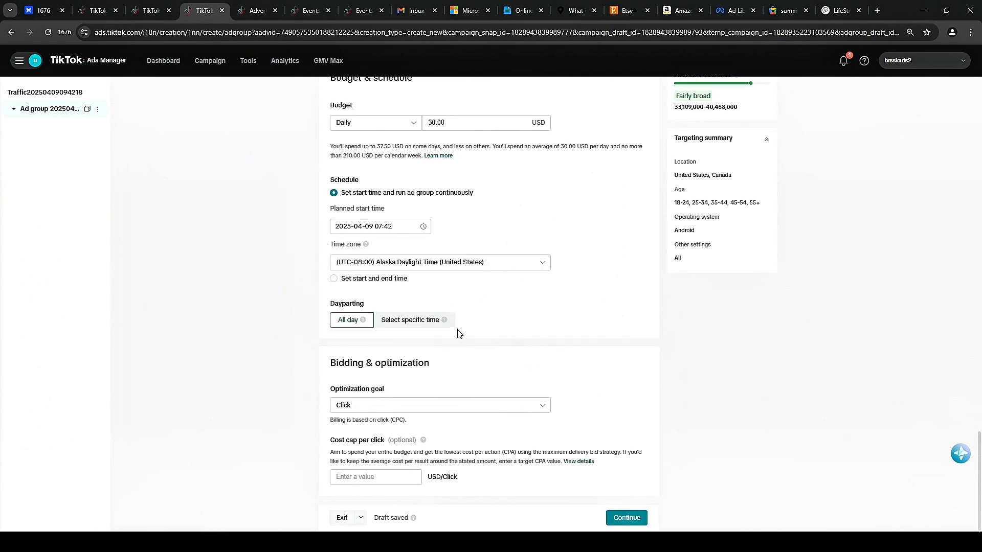
Switch the optimization goal to Landing page view and then back to Click.
left_click(404, 405)
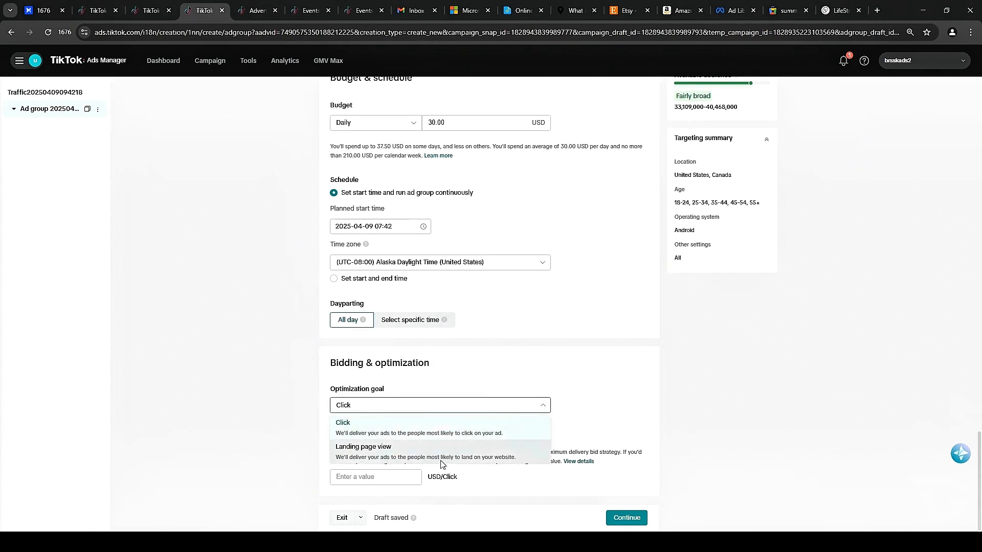
left_click(467, 404)
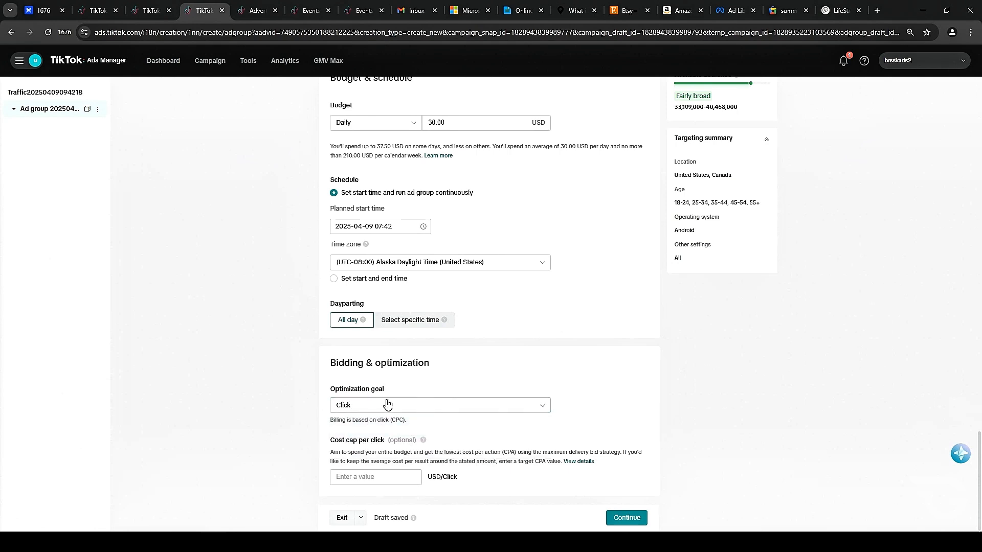
left_click(384, 405)
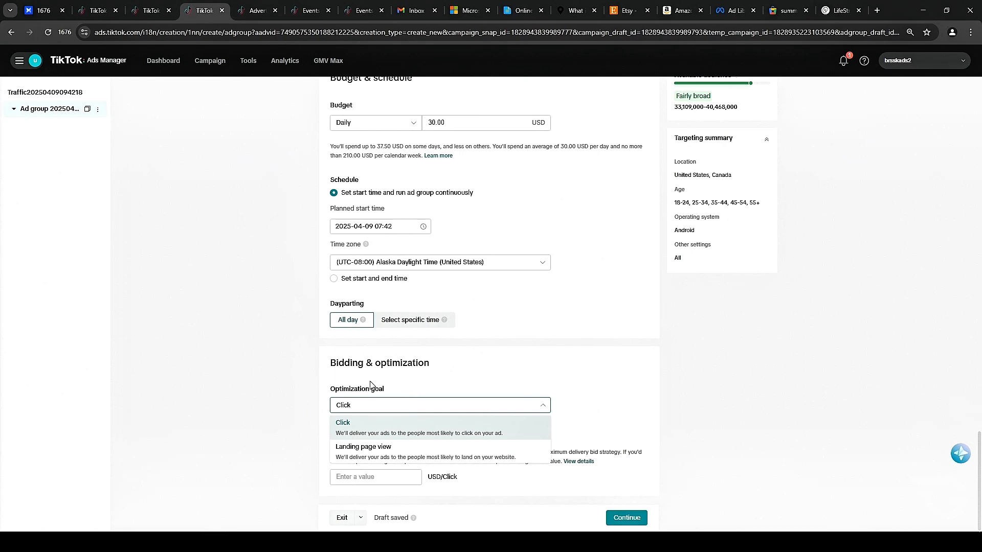
left_click(363, 446)
left_click(356, 477)
left_click(608, 468)
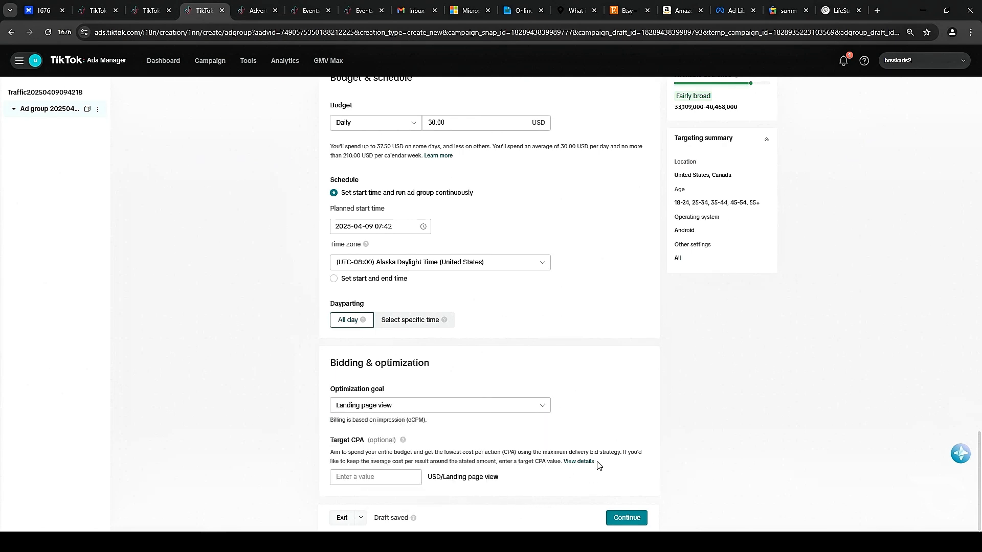
left_click(457, 412)
left_click(368, 430)
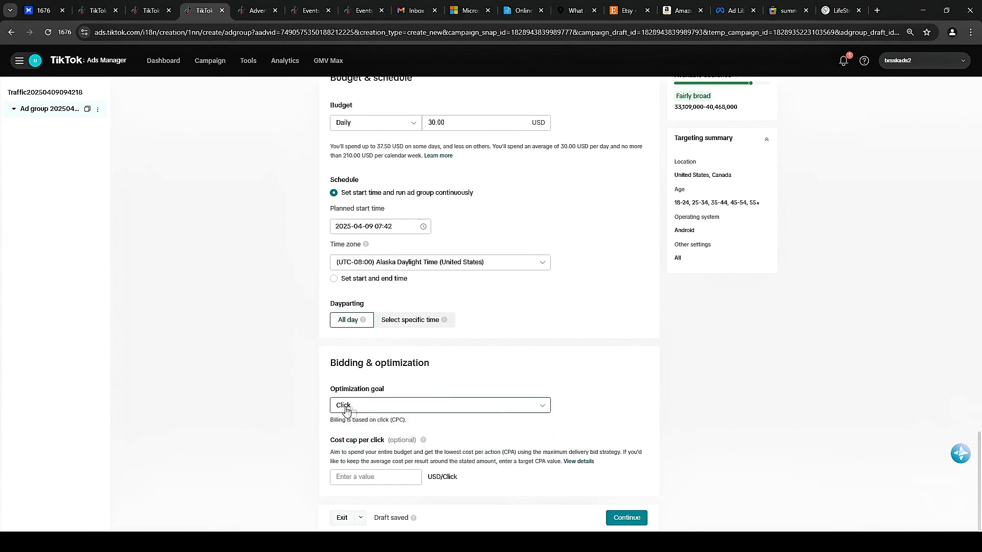
Set the cost cap per click to 0.10 USD and continue to the ad setup.
left_click(372, 480)
type("0.10")
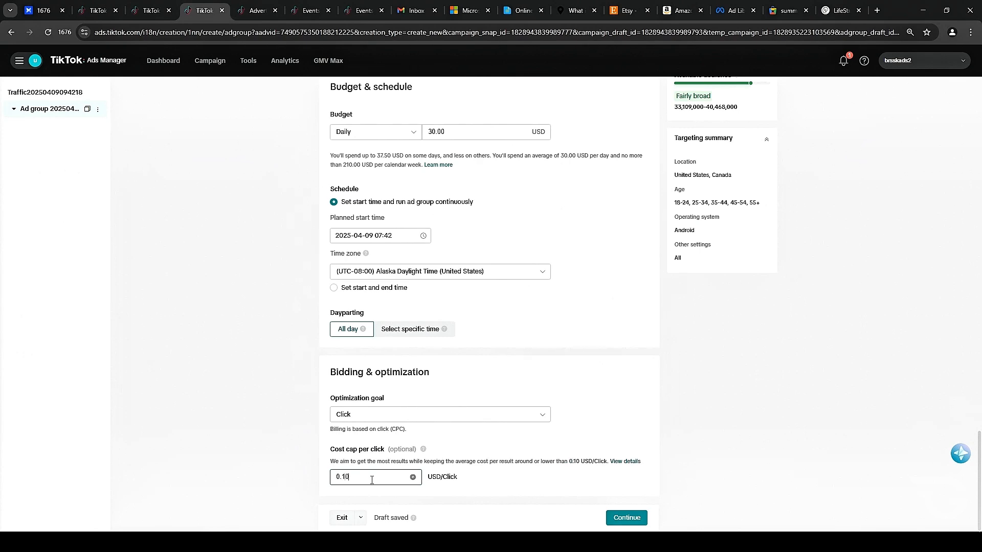
left_click(628, 519)
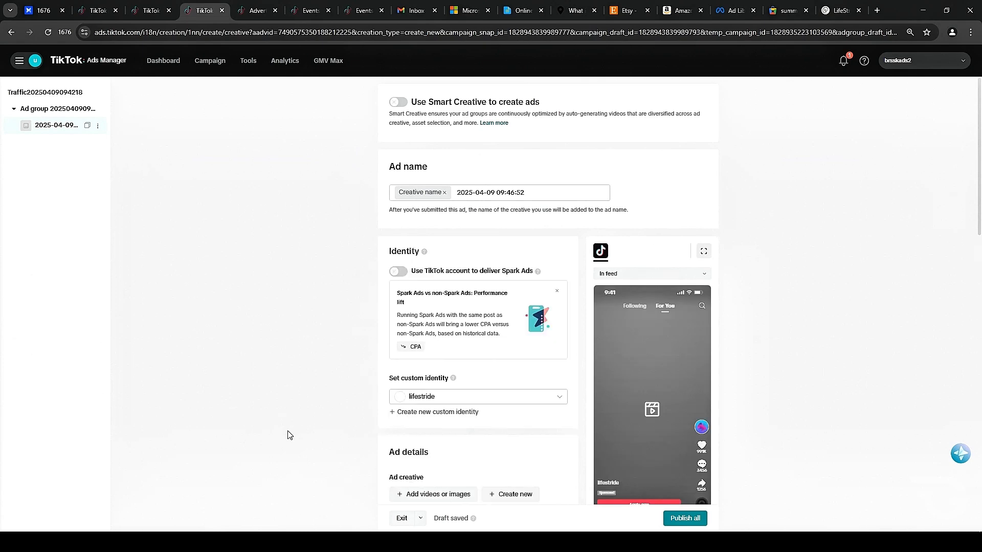
Try delivering Spark Ads through a TikTok account using a post authorized by code.
scroll(386, 205, "down", 2)
scroll(305, 212, "up", 2)
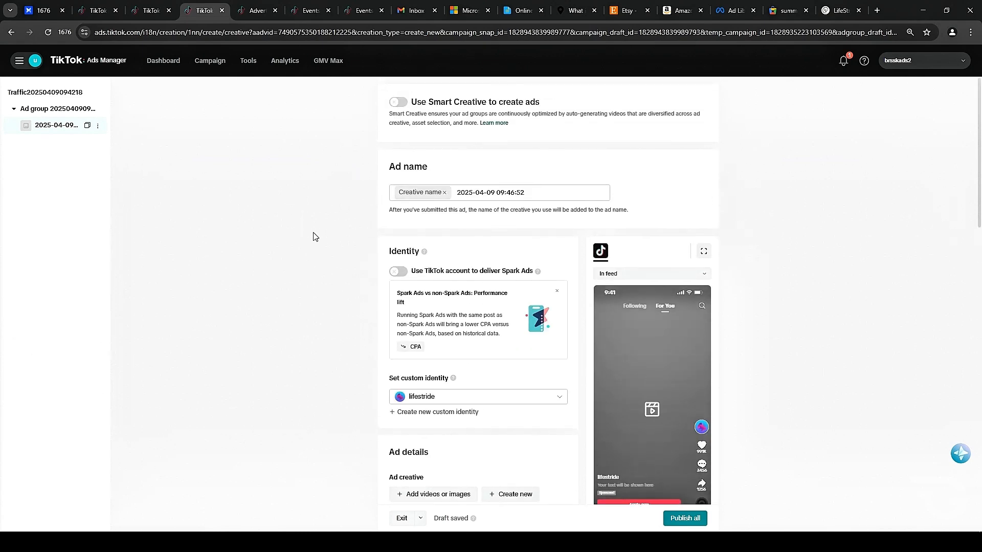
scroll(314, 238, "down", 2)
scroll(314, 239, "down", 1)
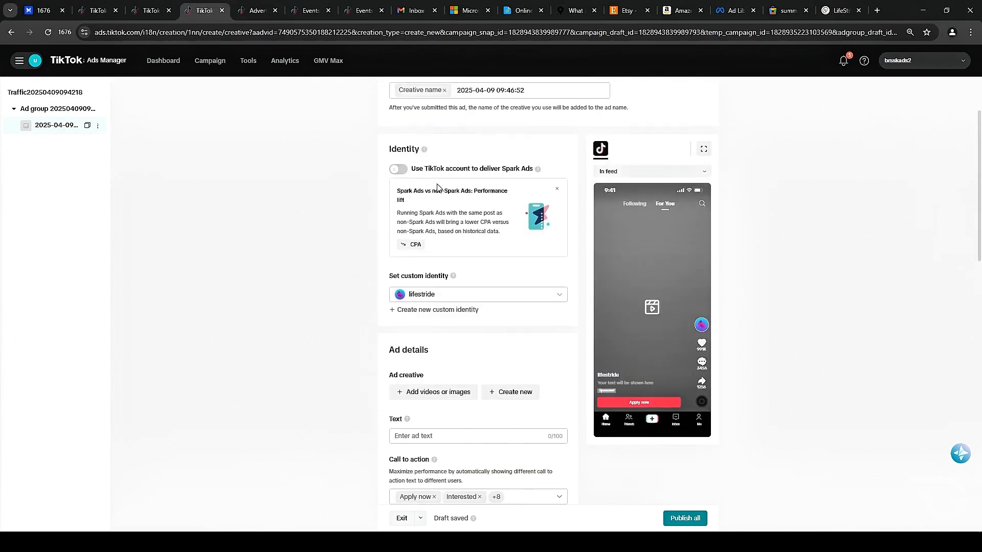
left_click(399, 170)
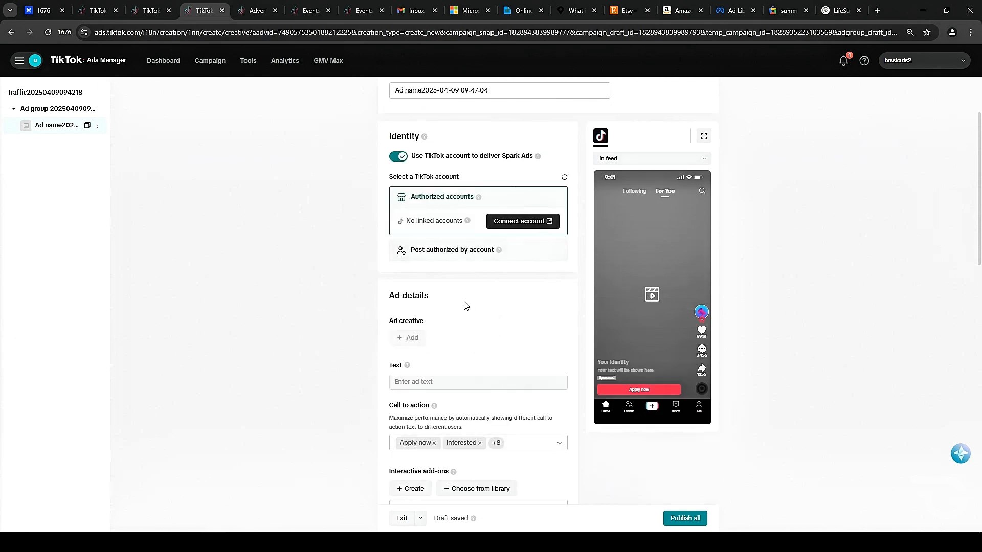
left_click(435, 257)
left_click(519, 248)
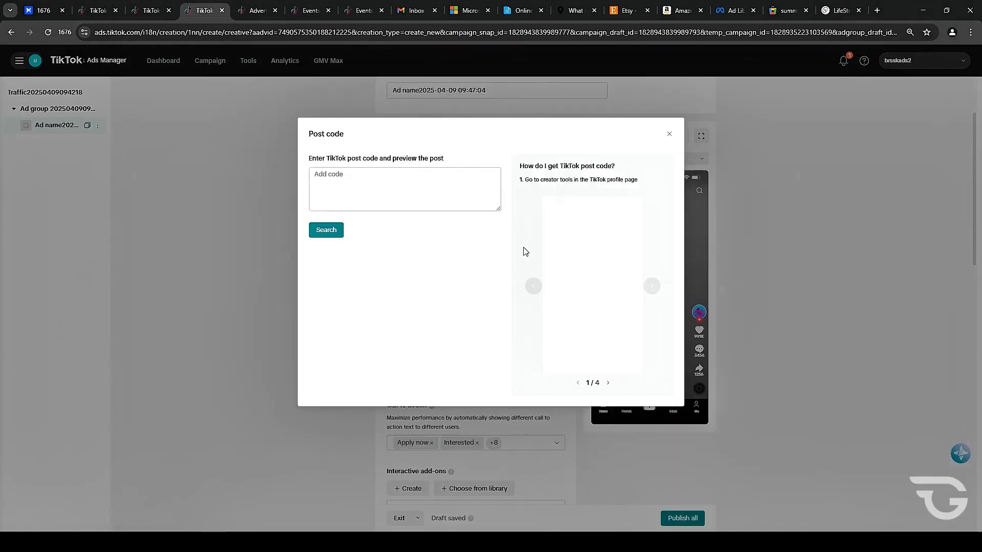
left_click(670, 136)
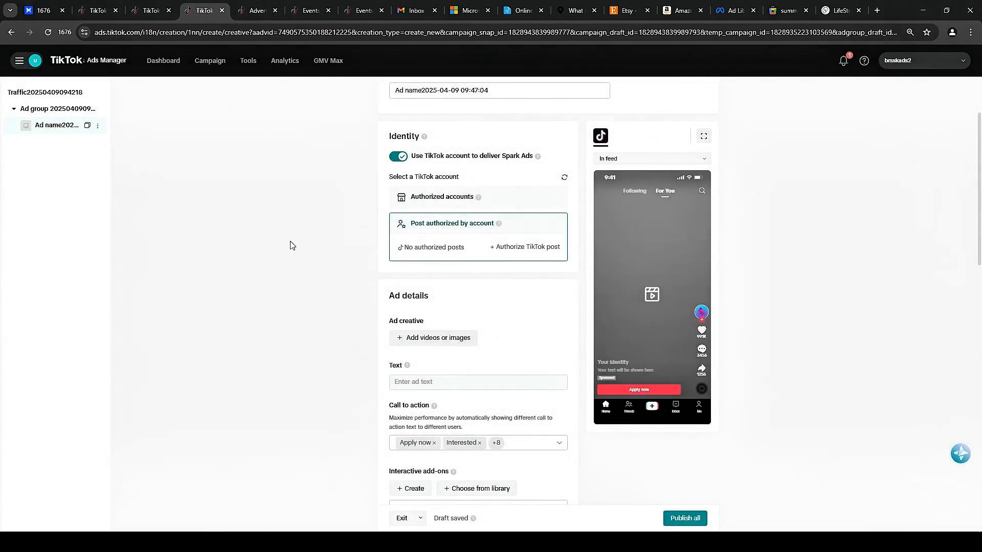
left_click(400, 157)
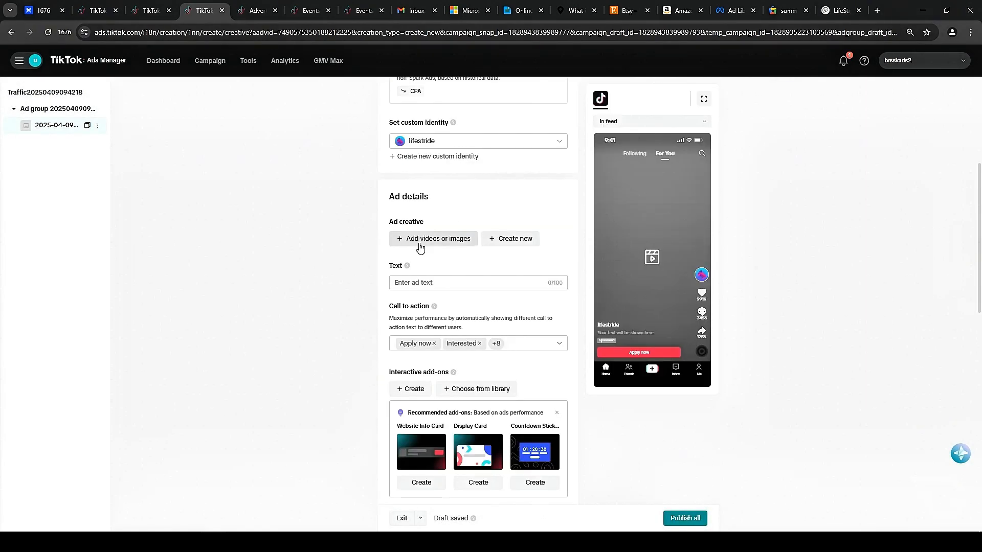
Open the ad creative picker and browse the videos in your creative library.
left_click(424, 245)
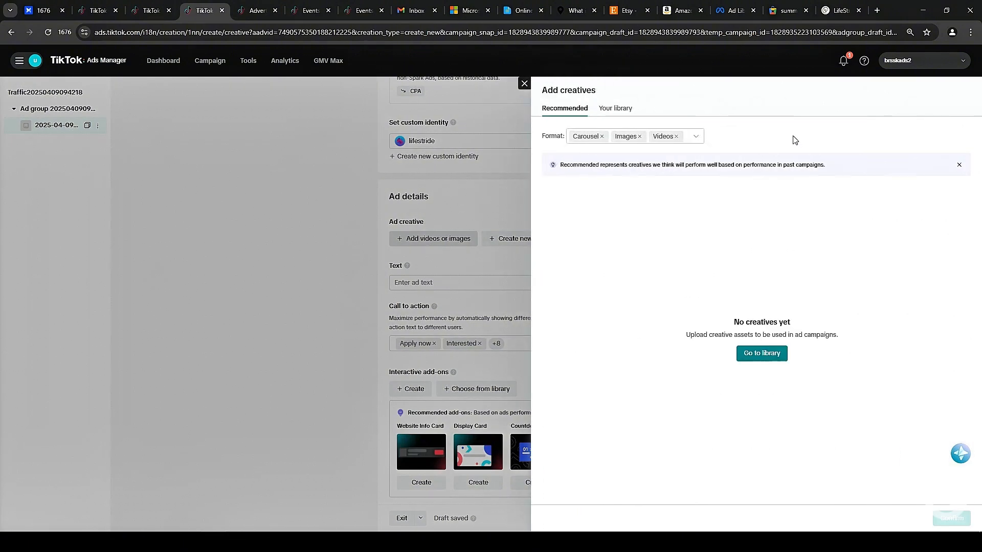
left_click(616, 109)
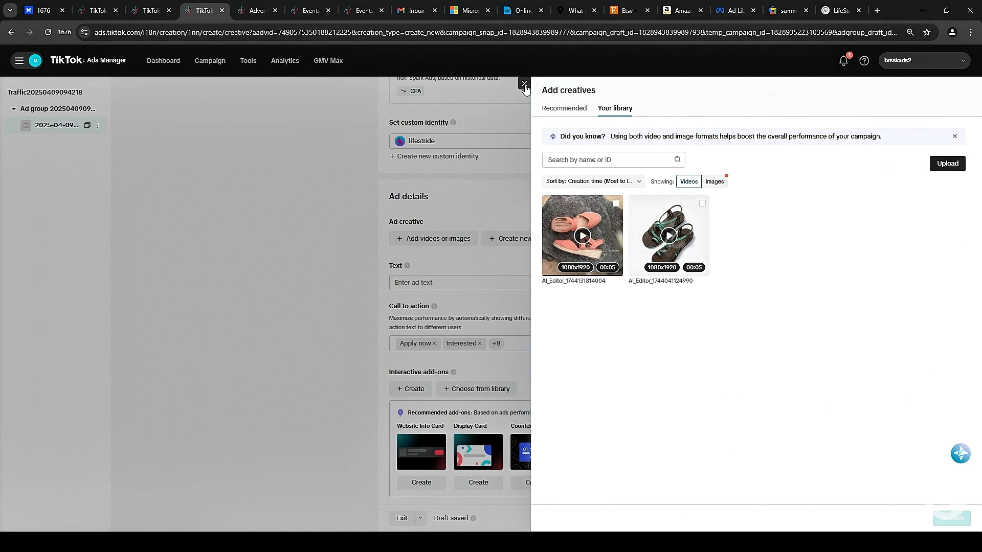
left_click(524, 84)
scroll(450, 238, "down", 1)
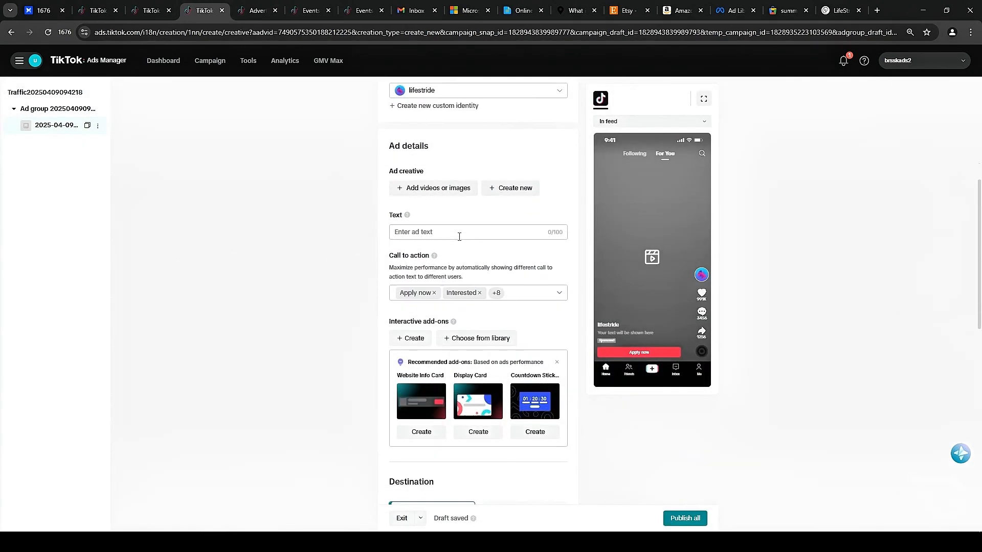
scroll(477, 206, "down", 1)
left_click(420, 181)
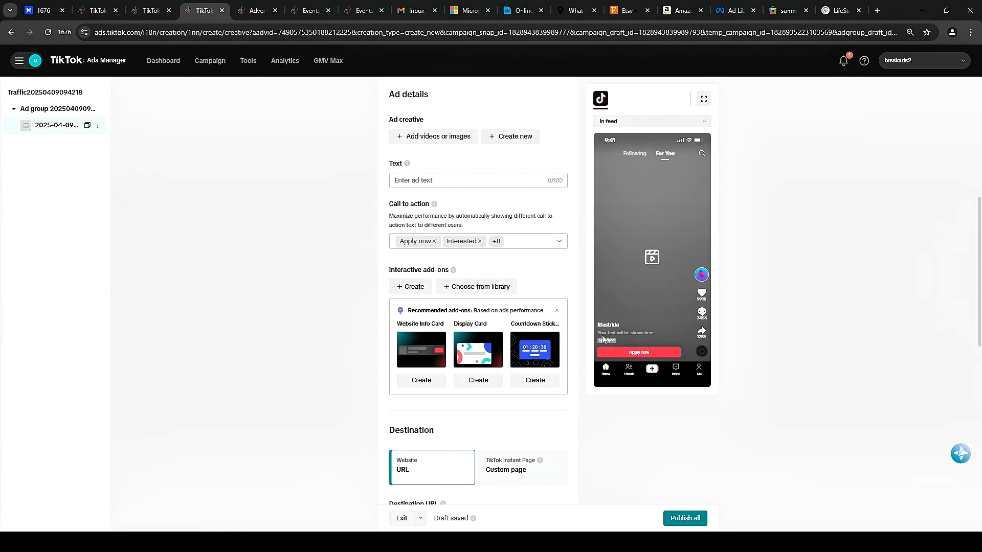
scroll(421, 180, "up", 2)
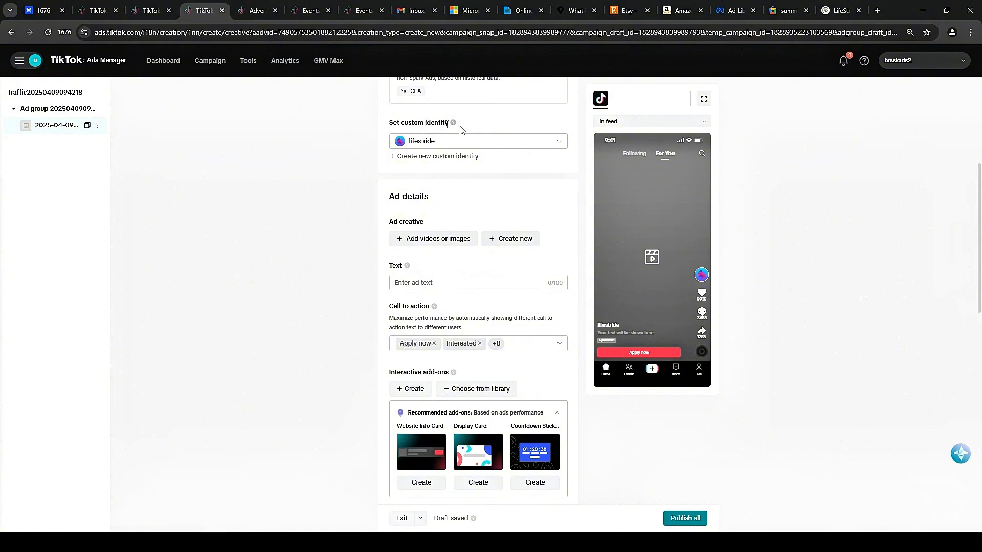
left_click(438, 160)
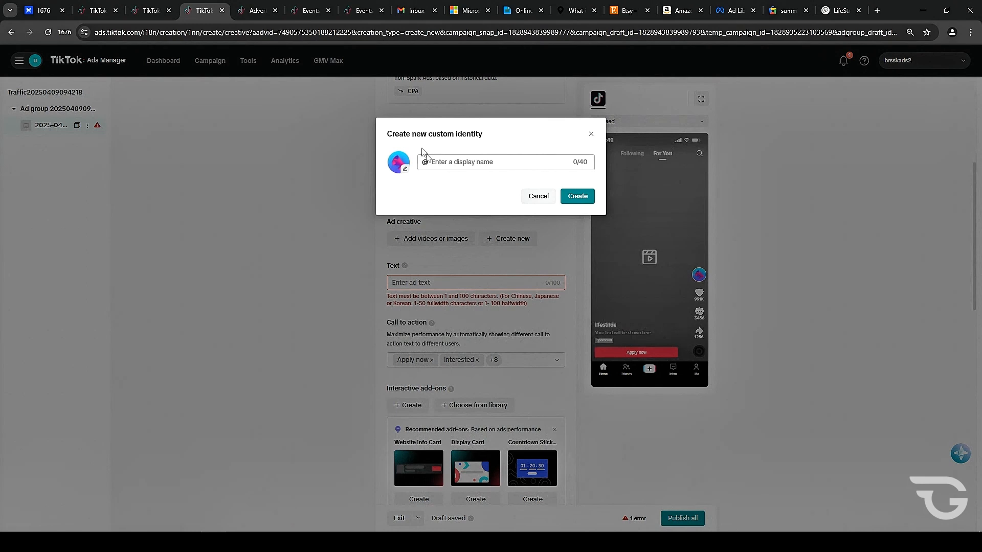
right_click(453, 161)
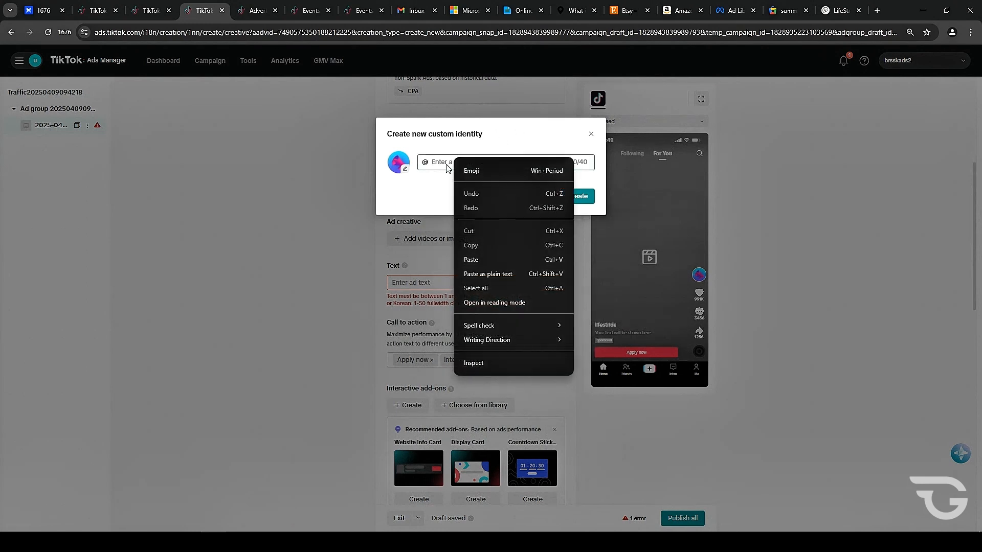
left_click(446, 165)
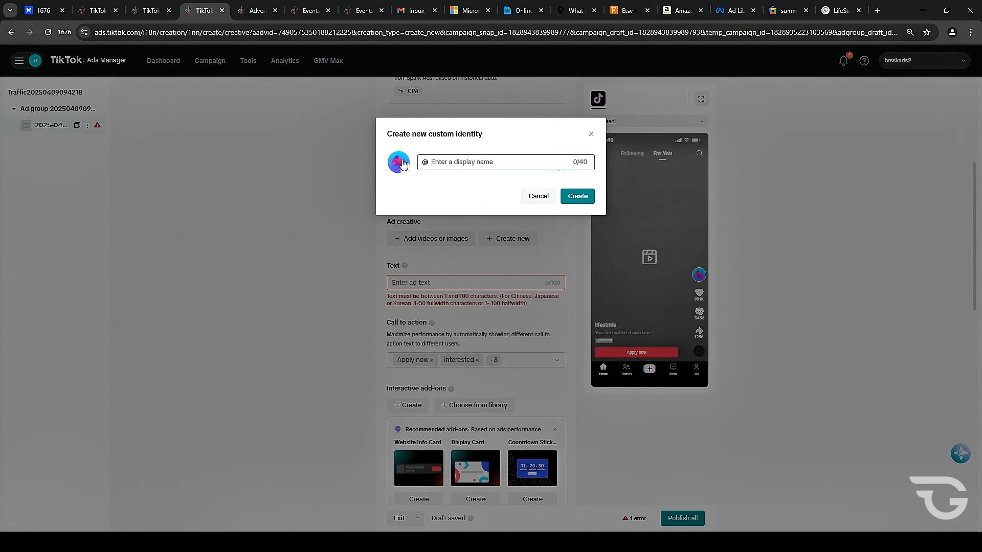
left_click(592, 132)
Open the call-to-action options and deselect all of them.
scroll(320, 210, "down", 2)
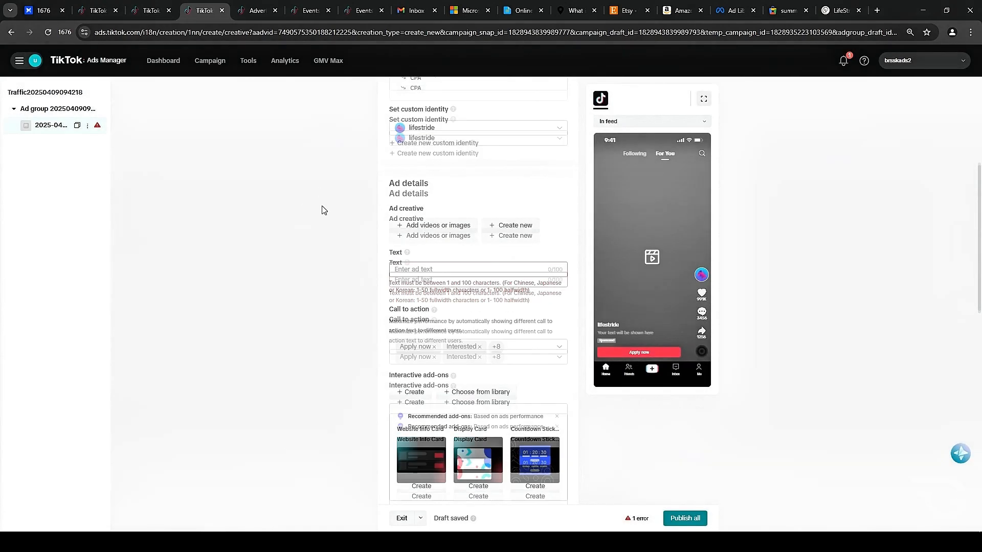
scroll(542, 189, "down", 1)
left_click(509, 207)
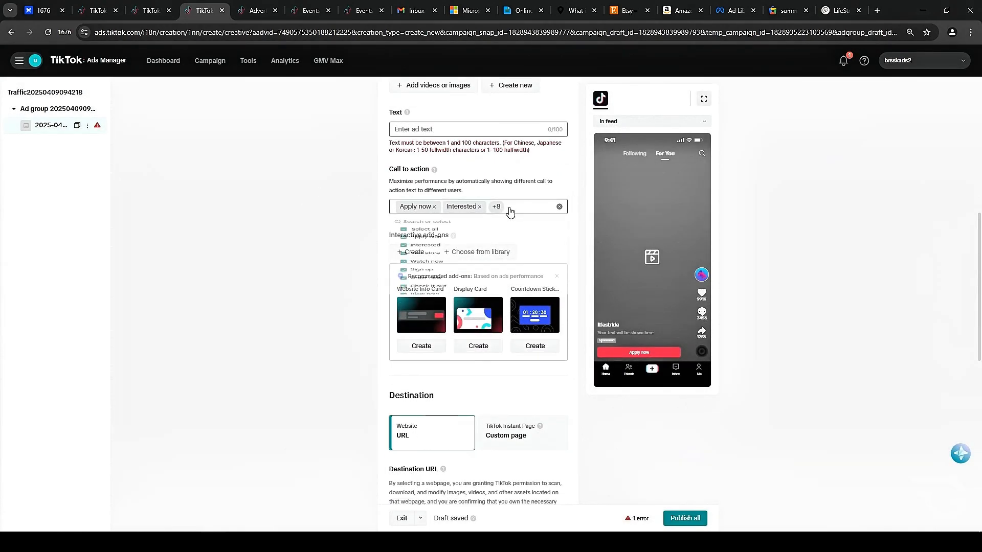
left_click(403, 240)
left_click(404, 240)
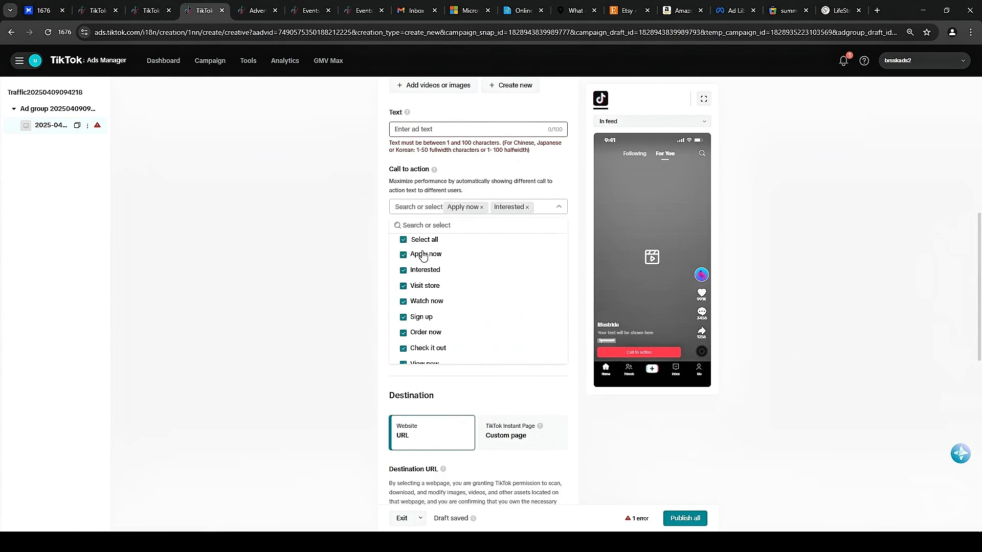
scroll(503, 285, "down", 2)
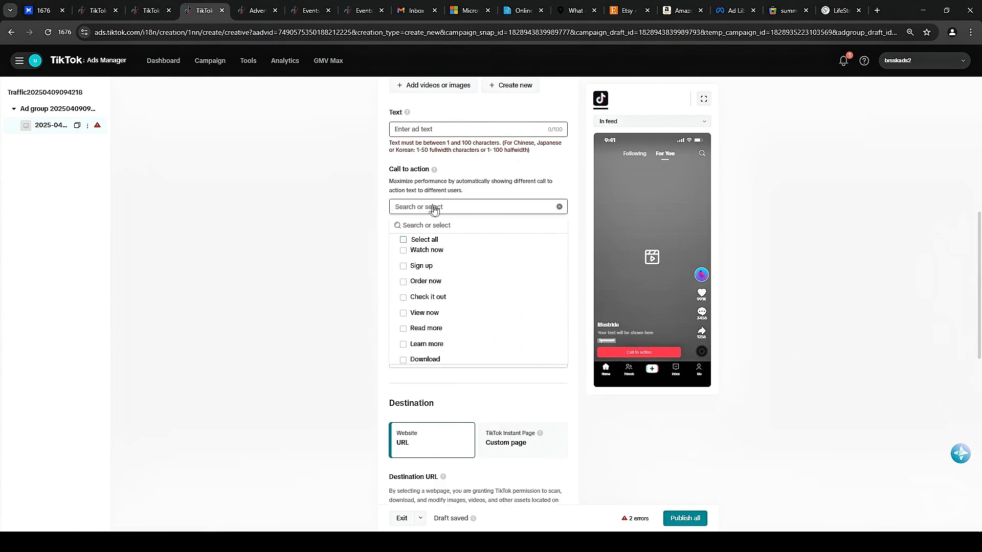
Select Learn more, Download, Play game and Install now as call-to-action texts.
scroll(404, 241, "up", 3)
scroll(542, 317, "down", 2)
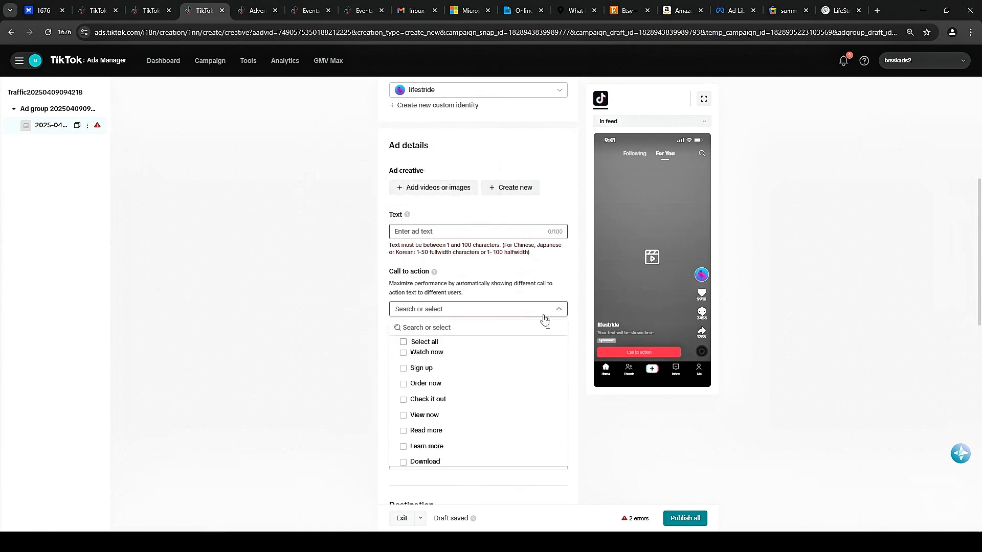
scroll(500, 350, "down", 2)
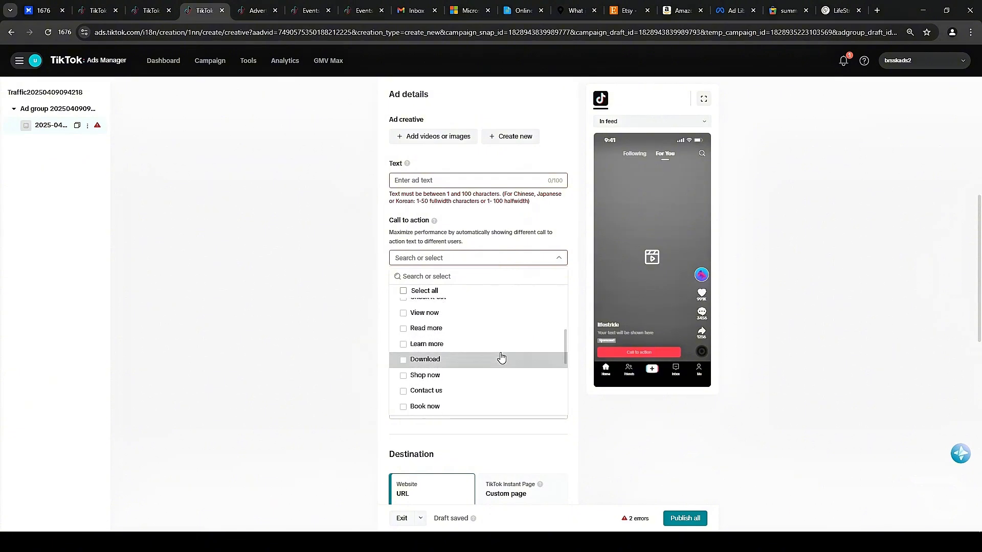
left_click(462, 343)
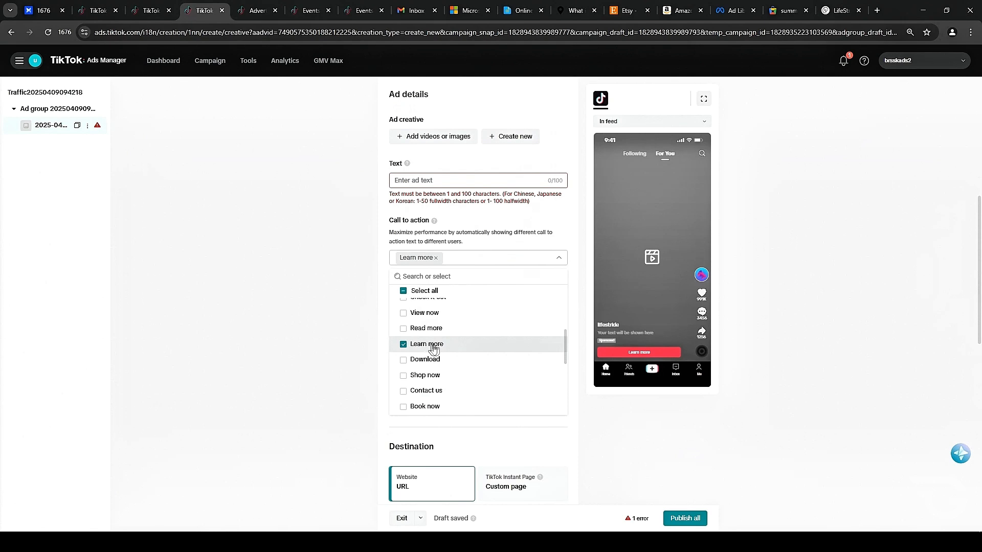
left_click(458, 362)
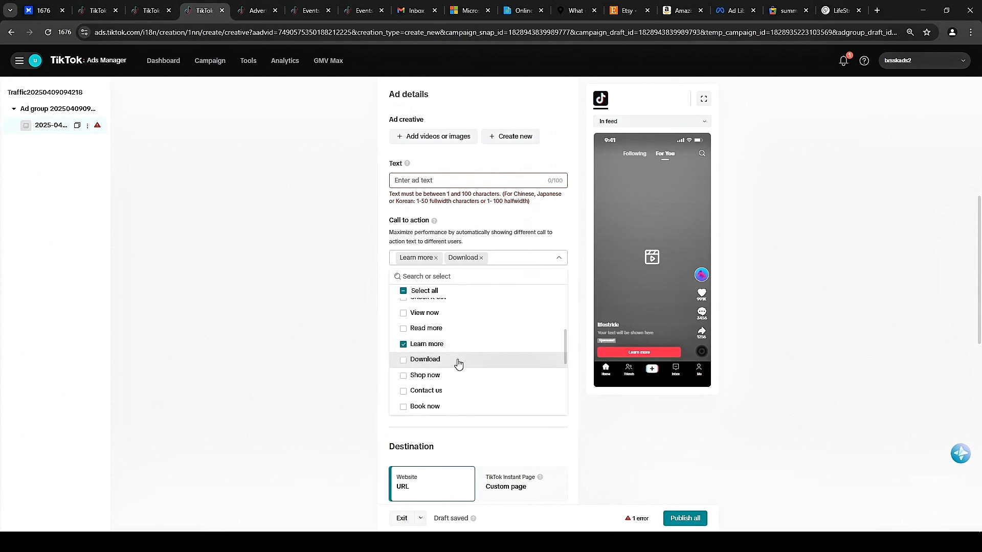
scroll(491, 358, "down", 1)
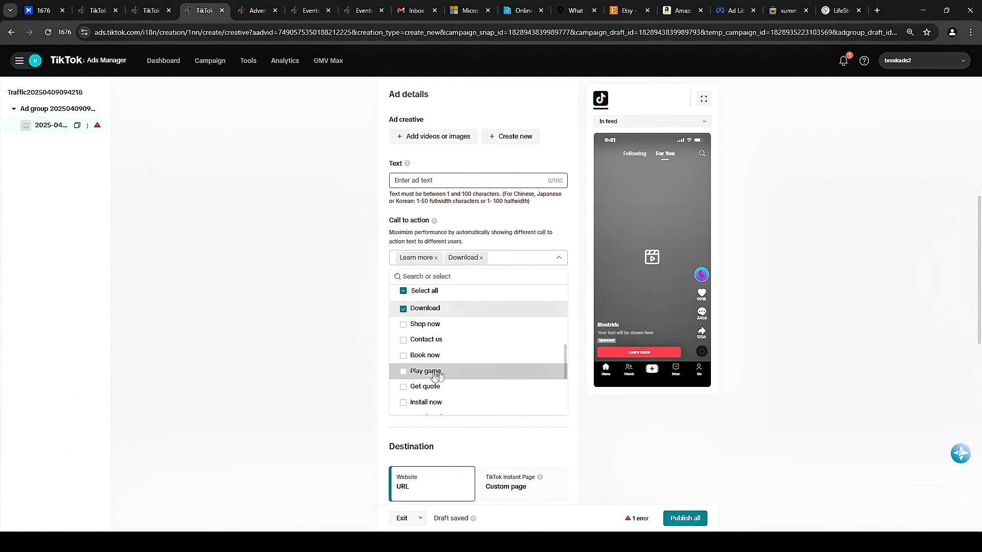
left_click(402, 373)
scroll(488, 366, "down", 1)
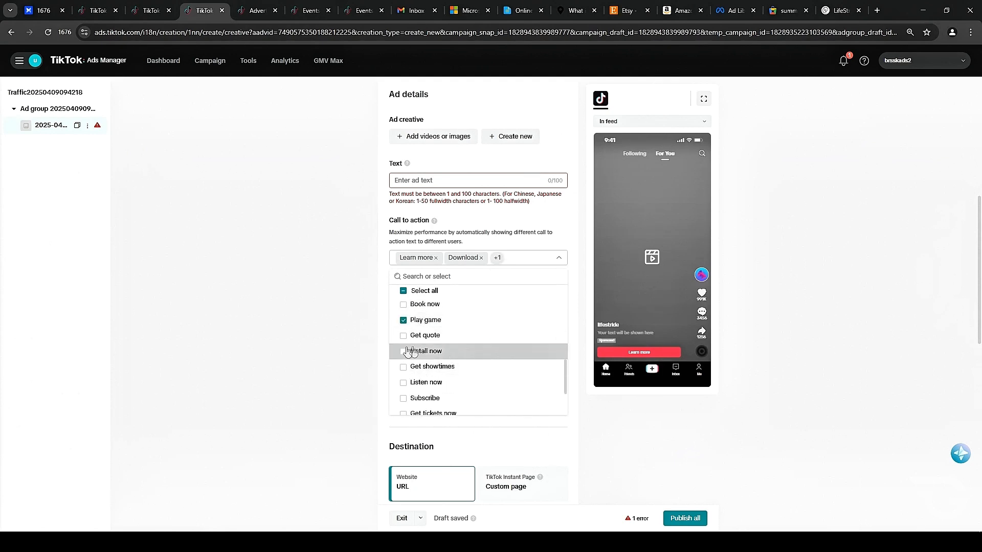
left_click(403, 353)
scroll(551, 351, "down", 1)
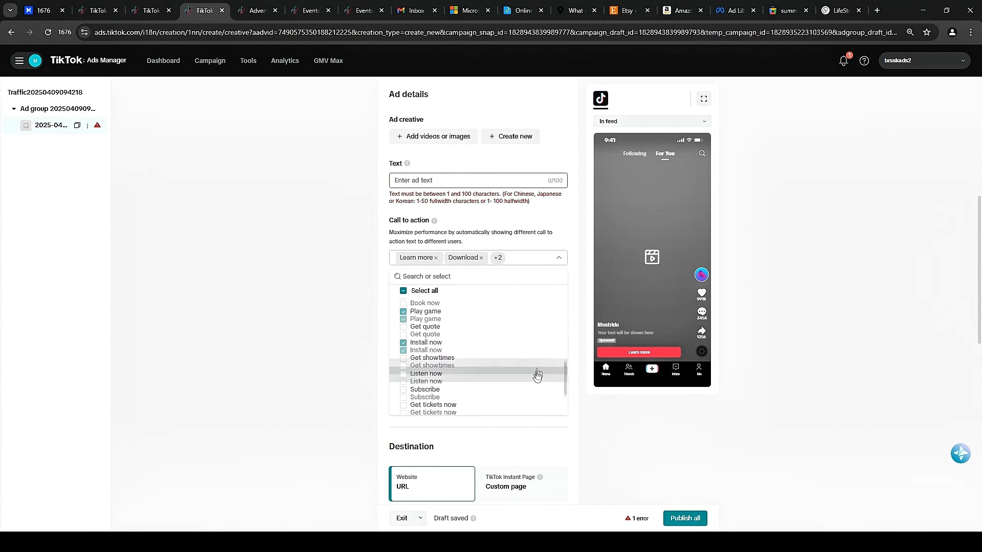
scroll(535, 377, "down", 1)
scroll(517, 390, "up", 5)
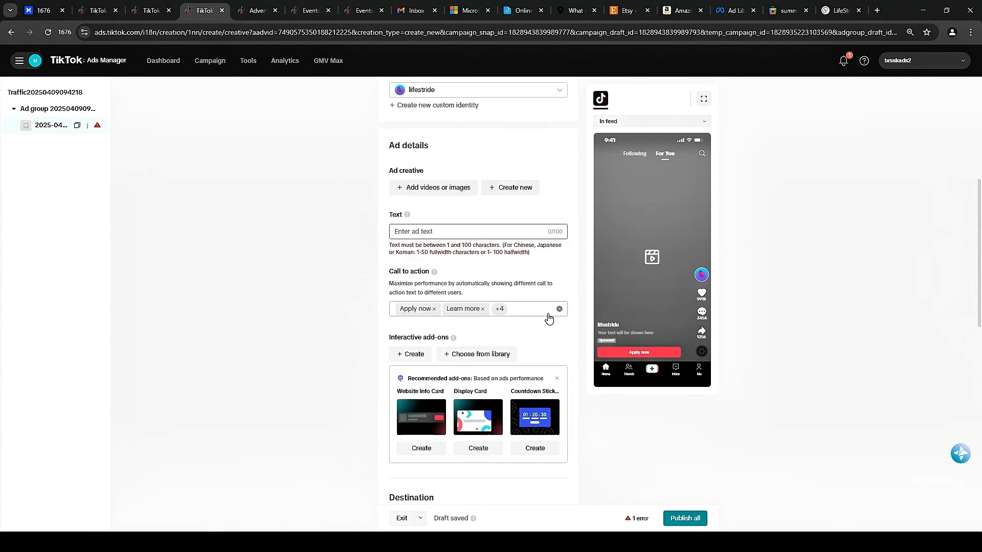
scroll(550, 320, "down", 2)
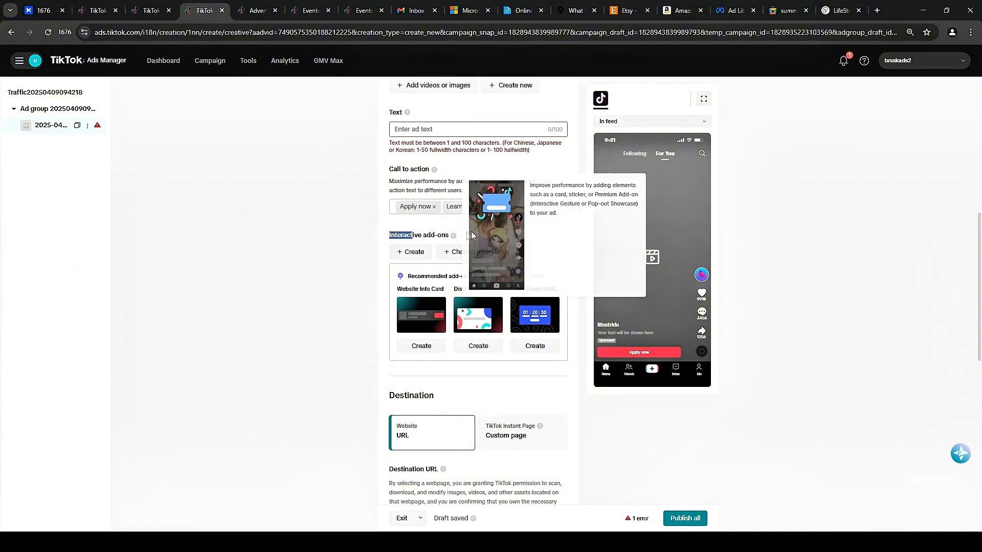
Open the interactive add-on gallery to review the card and sticker options.
left_click(469, 316)
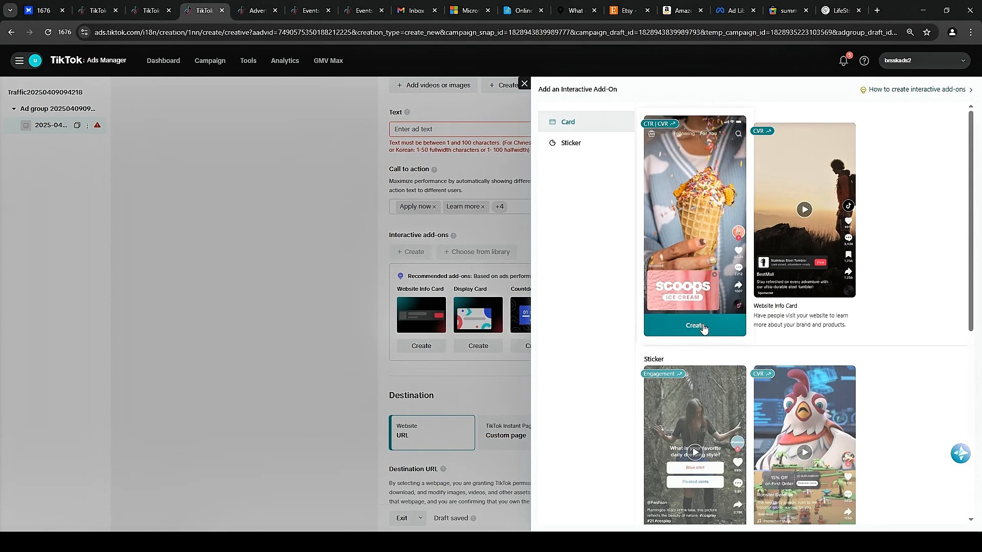
mouse_move(710, 285)
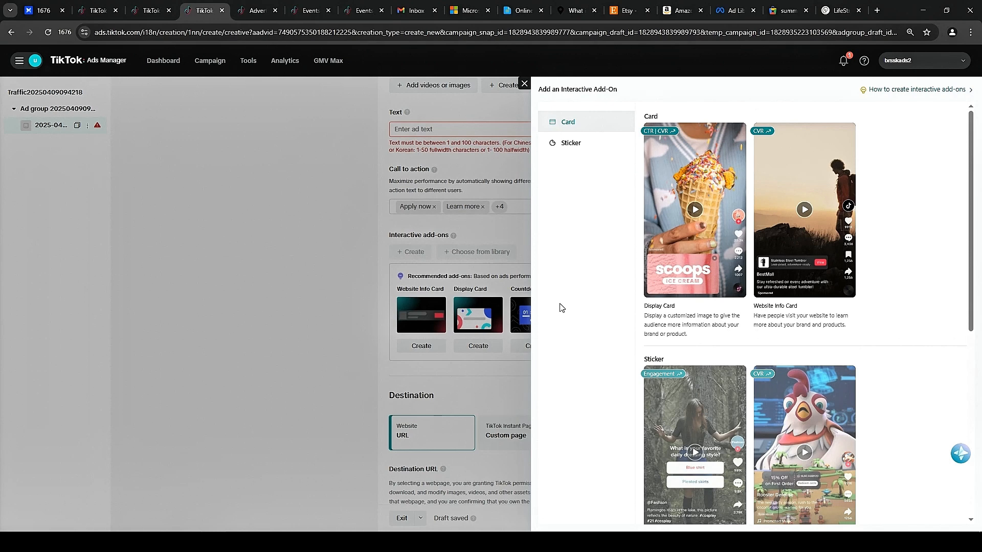
left_click(525, 85)
Set the ad destination to a TikTok Instant Page custom page instead of a website URL.
scroll(421, 204, "down", 5)
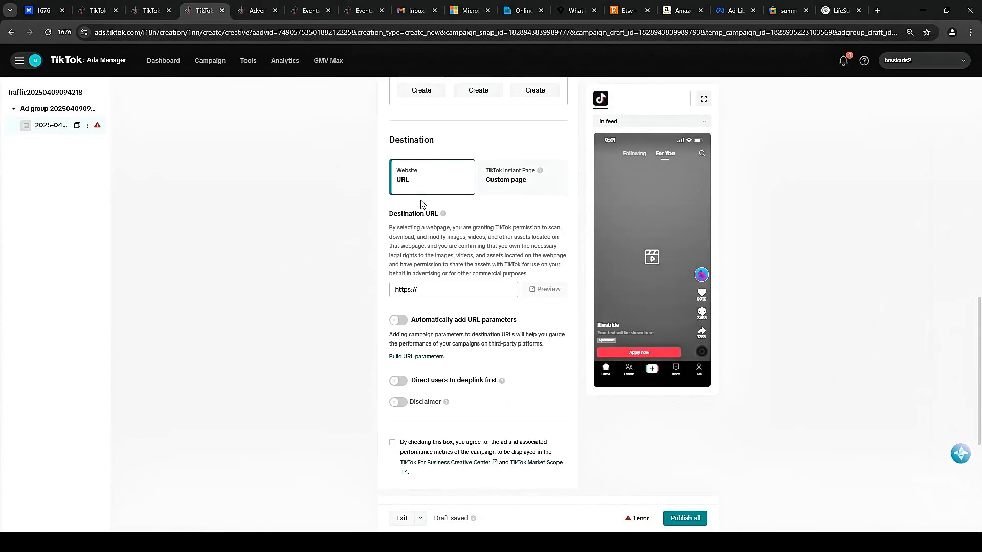
left_click_drag(427, 289, 356, 295)
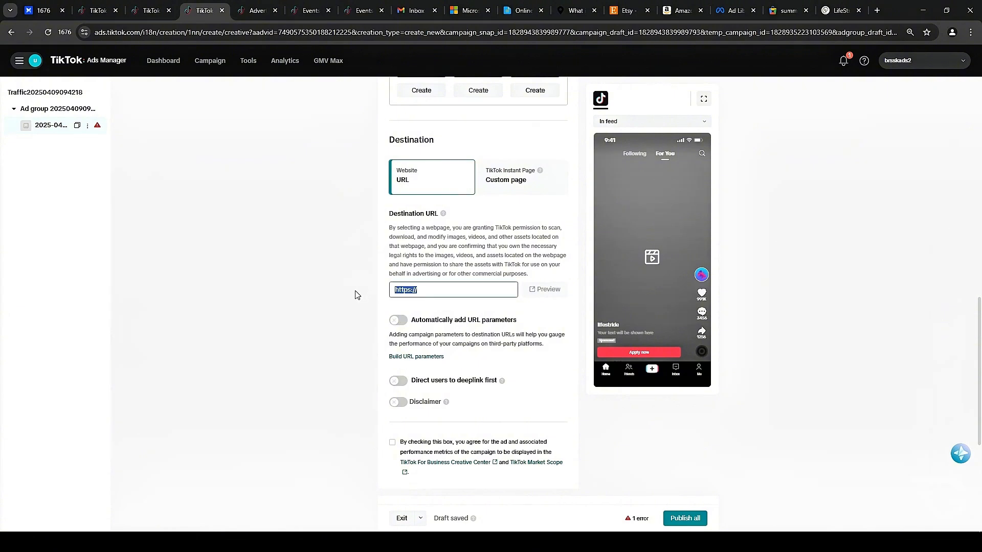
left_click(344, 294)
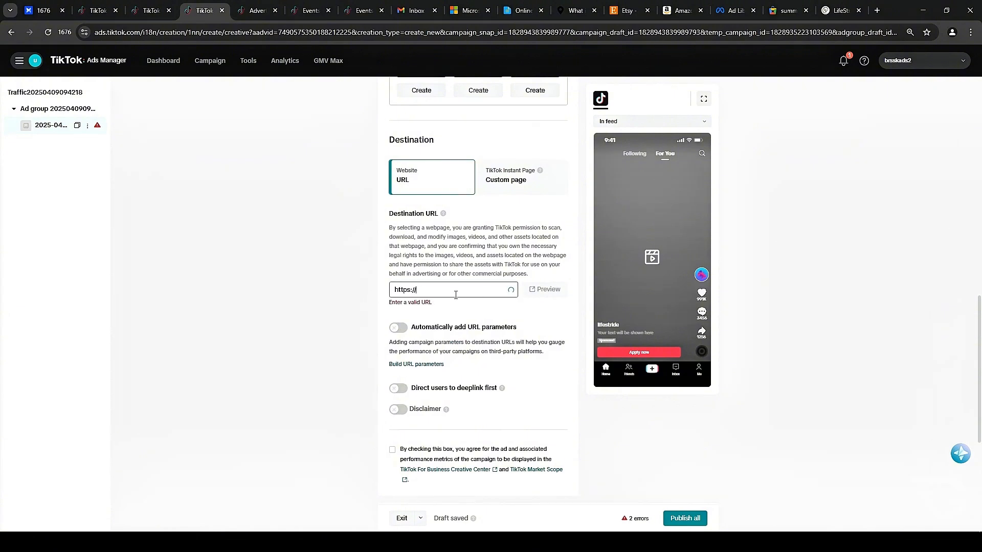
scroll(437, 293, "up", 1)
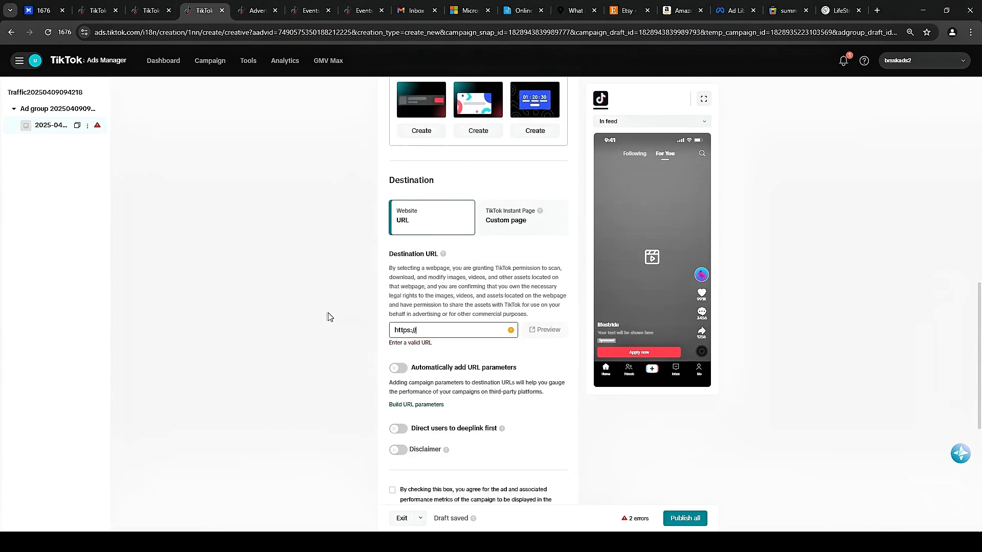
left_click(518, 221)
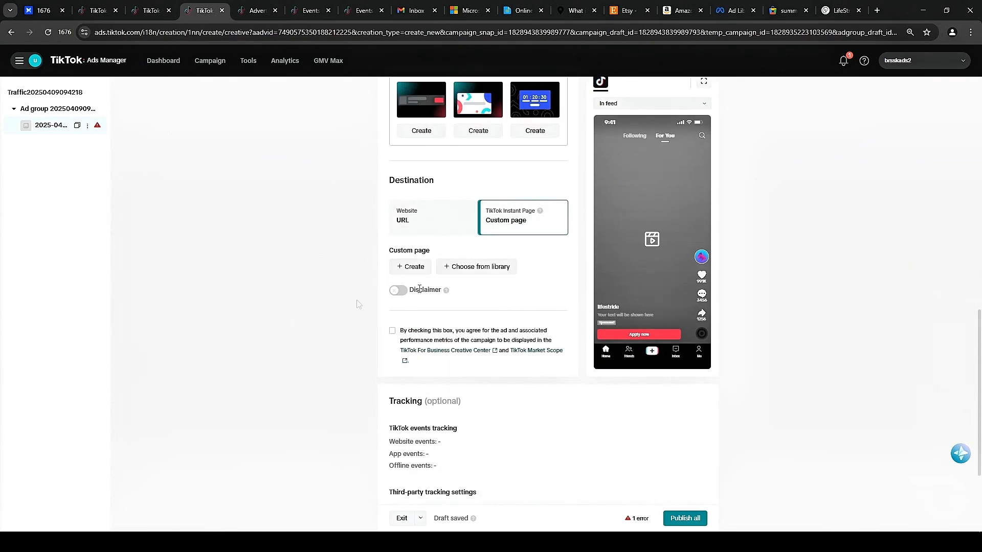
Browse the TikTok Instant Page templates, previewing the Contact template.
left_click(410, 268)
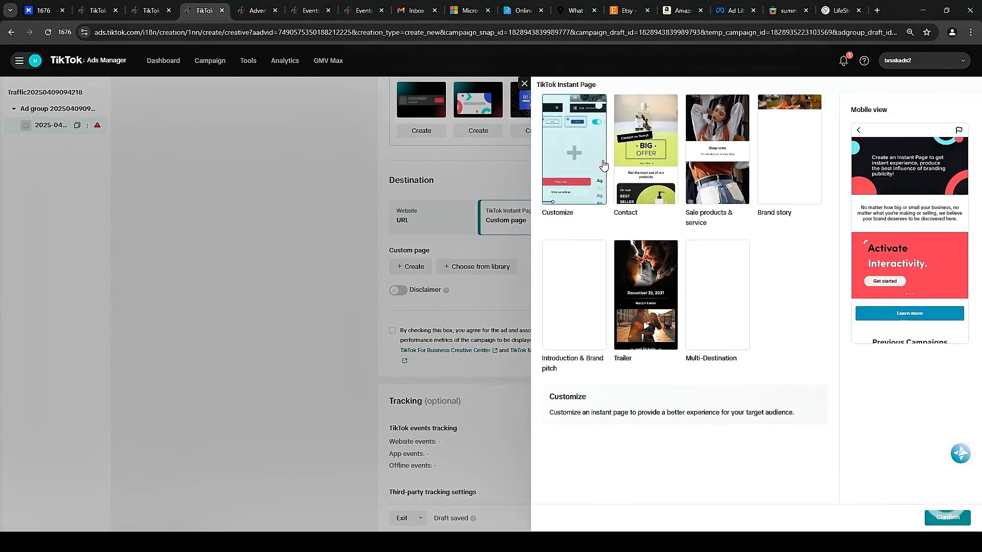
left_click(642, 171)
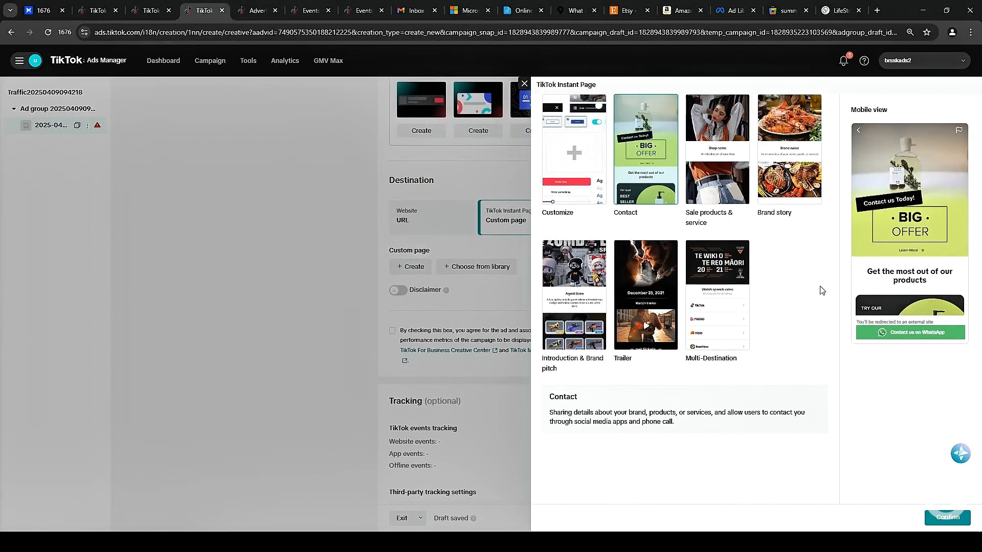
left_click(525, 84)
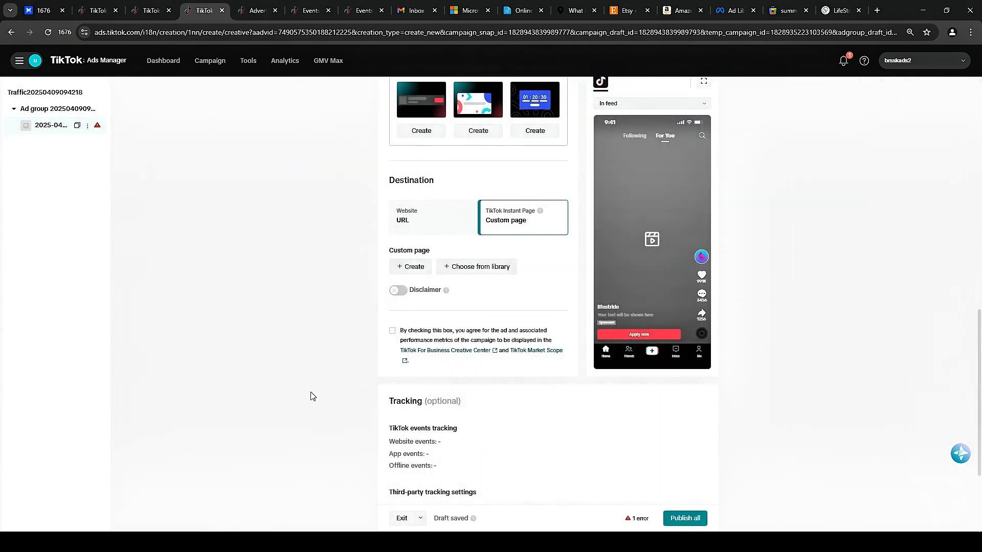